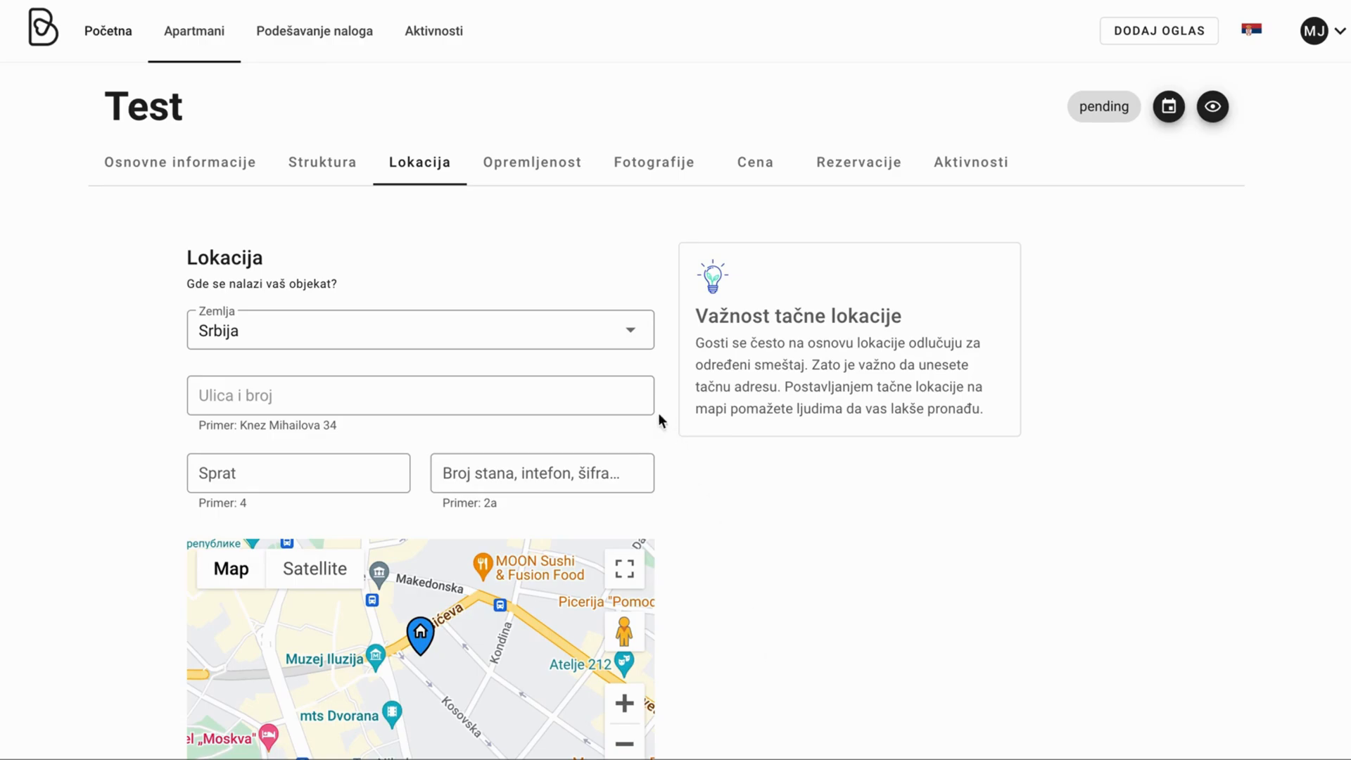
{"action": "left_click", "coordinate": [599, 347]}
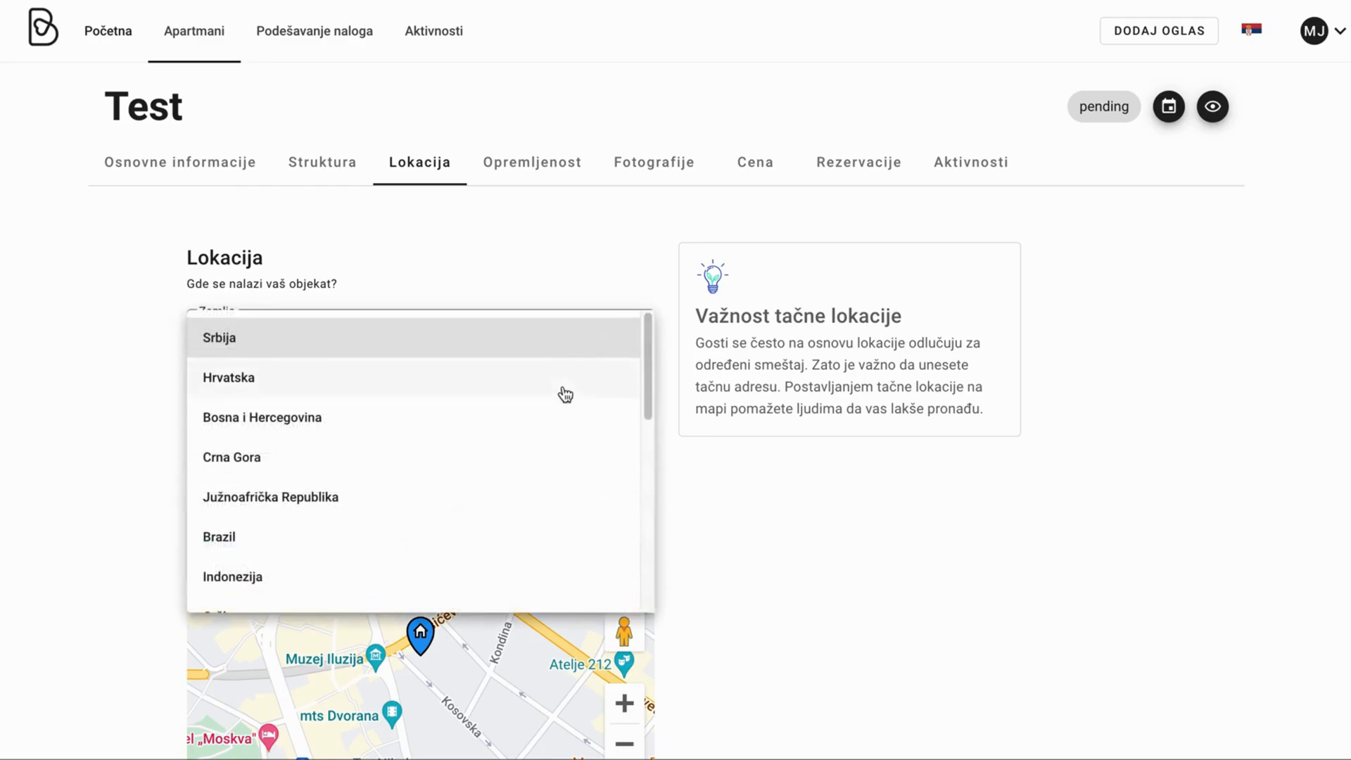
{"action": "left_click", "coordinate": [291, 347]}
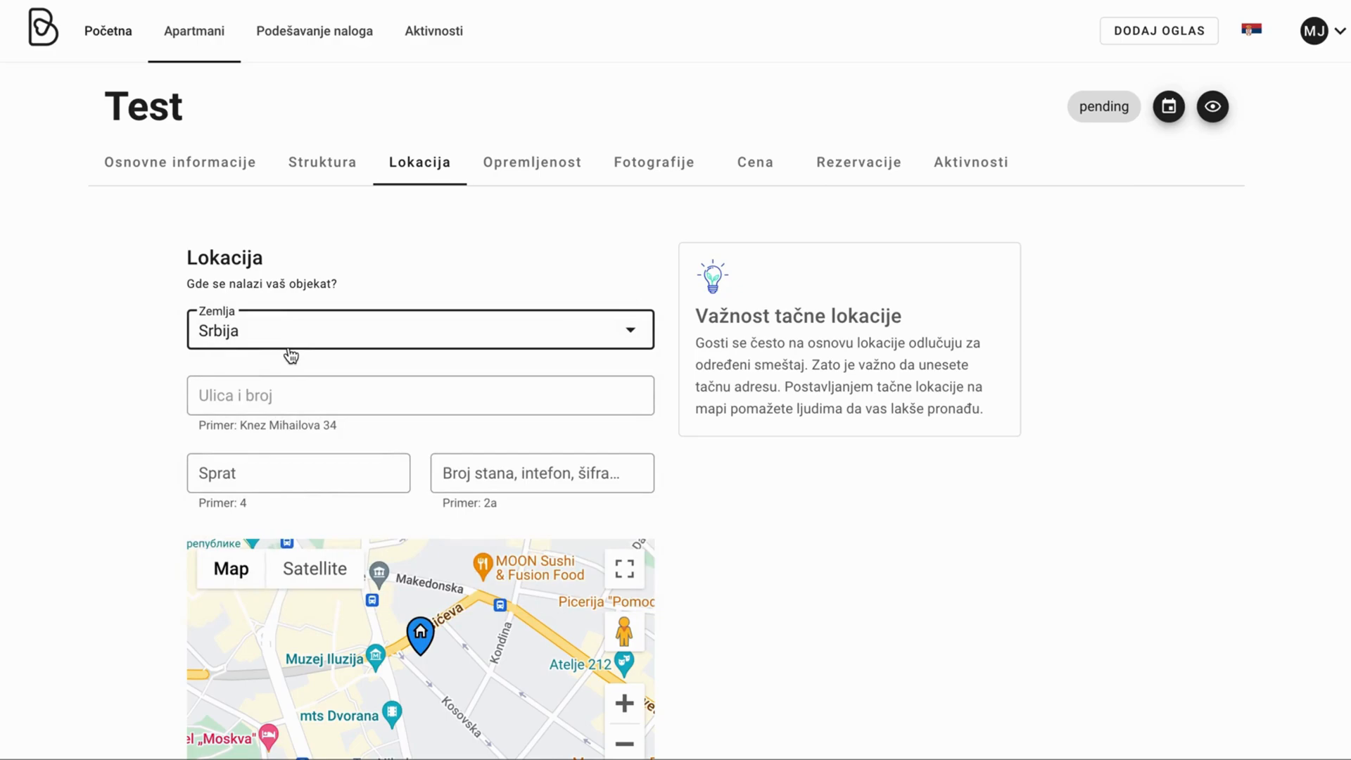
{"action": "left_click", "coordinate": [301, 398]}
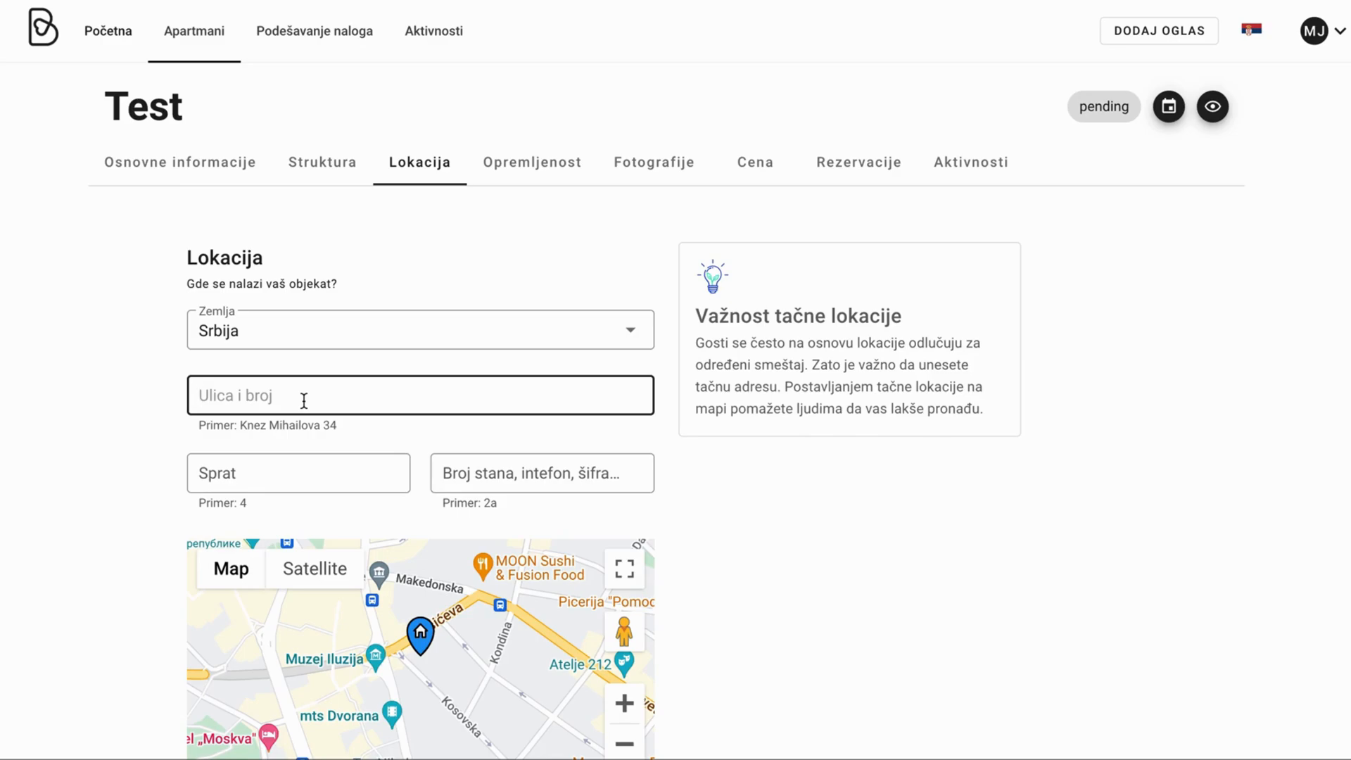
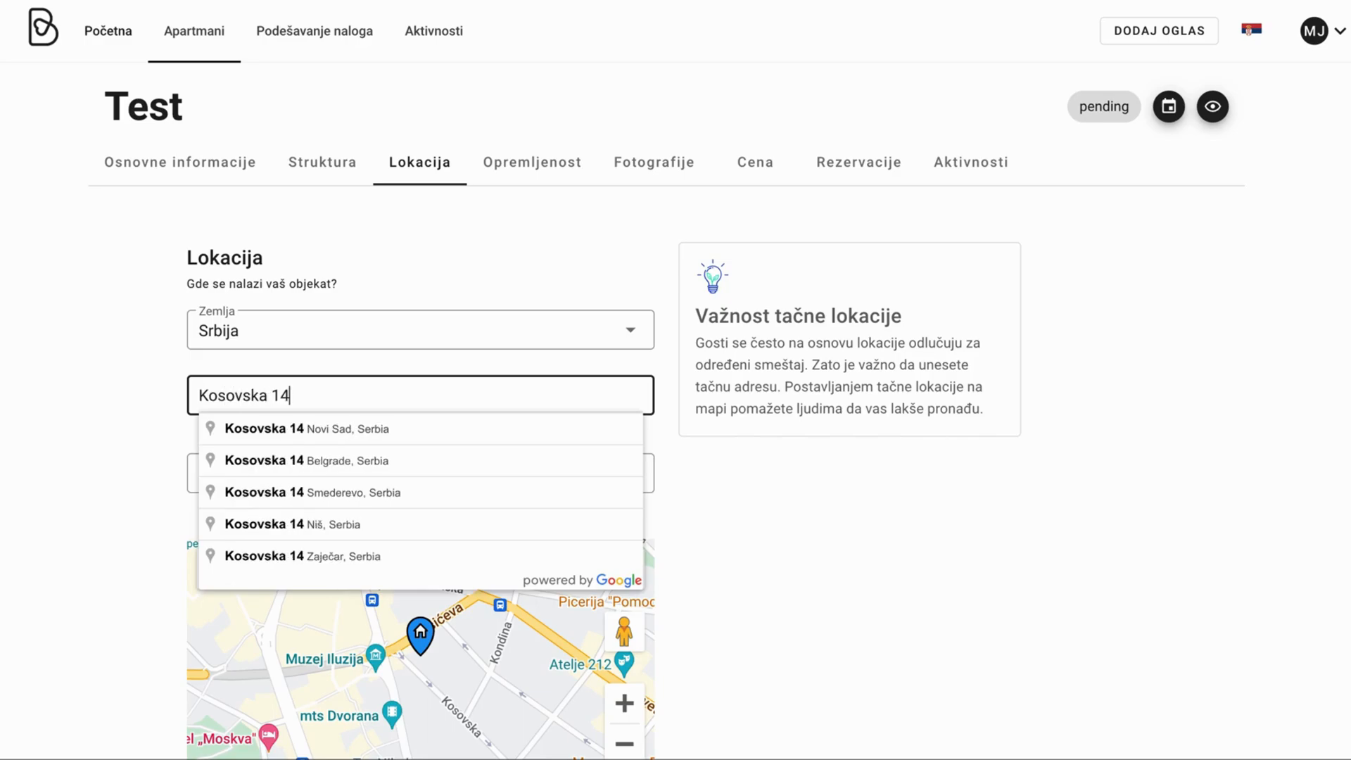
{"action": "left_click", "coordinate": [375, 467]}
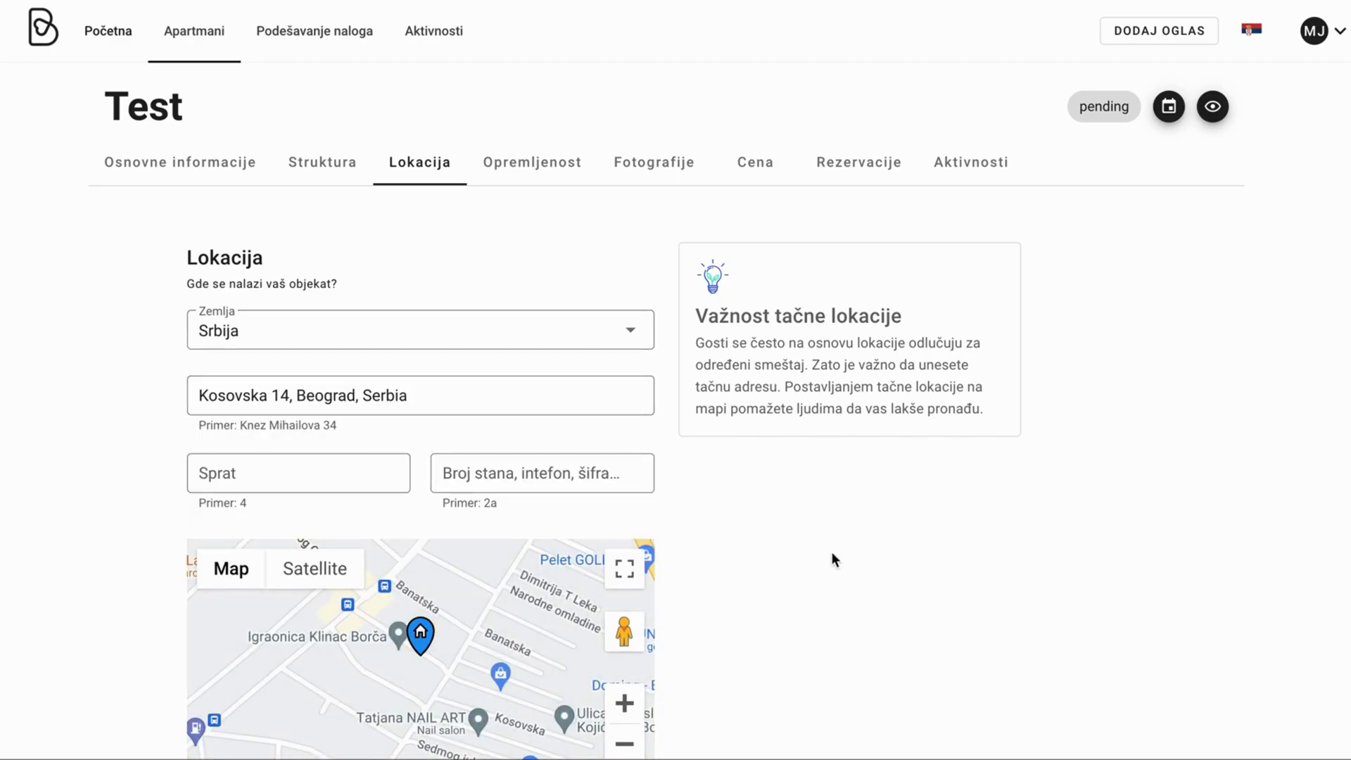
Zoom the map out three levels and pan it south-east toward METRO Krnjača.
{"action": "scroll", "coordinate": [833, 554], "scroll_direction": "down", "scroll_amount": 2}
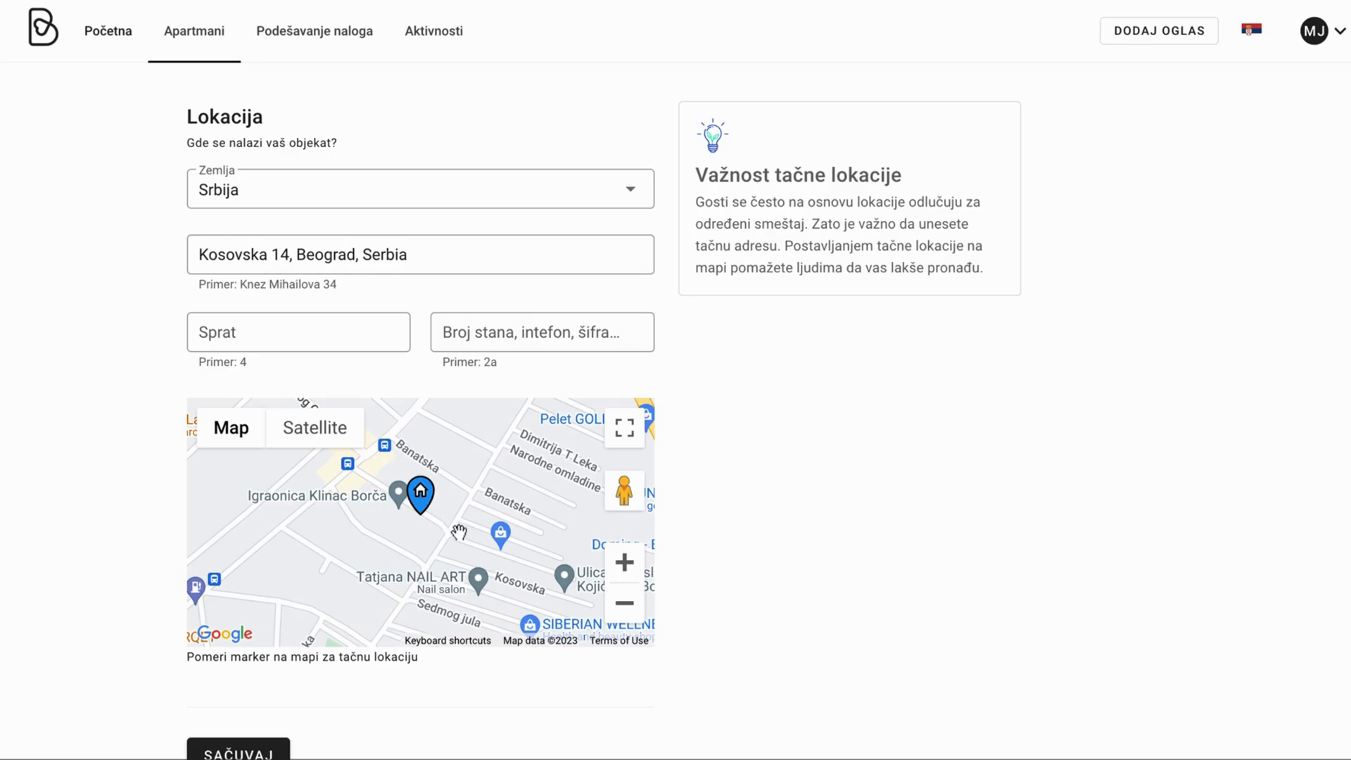
{"action": "left_click", "coordinate": [633, 614]}
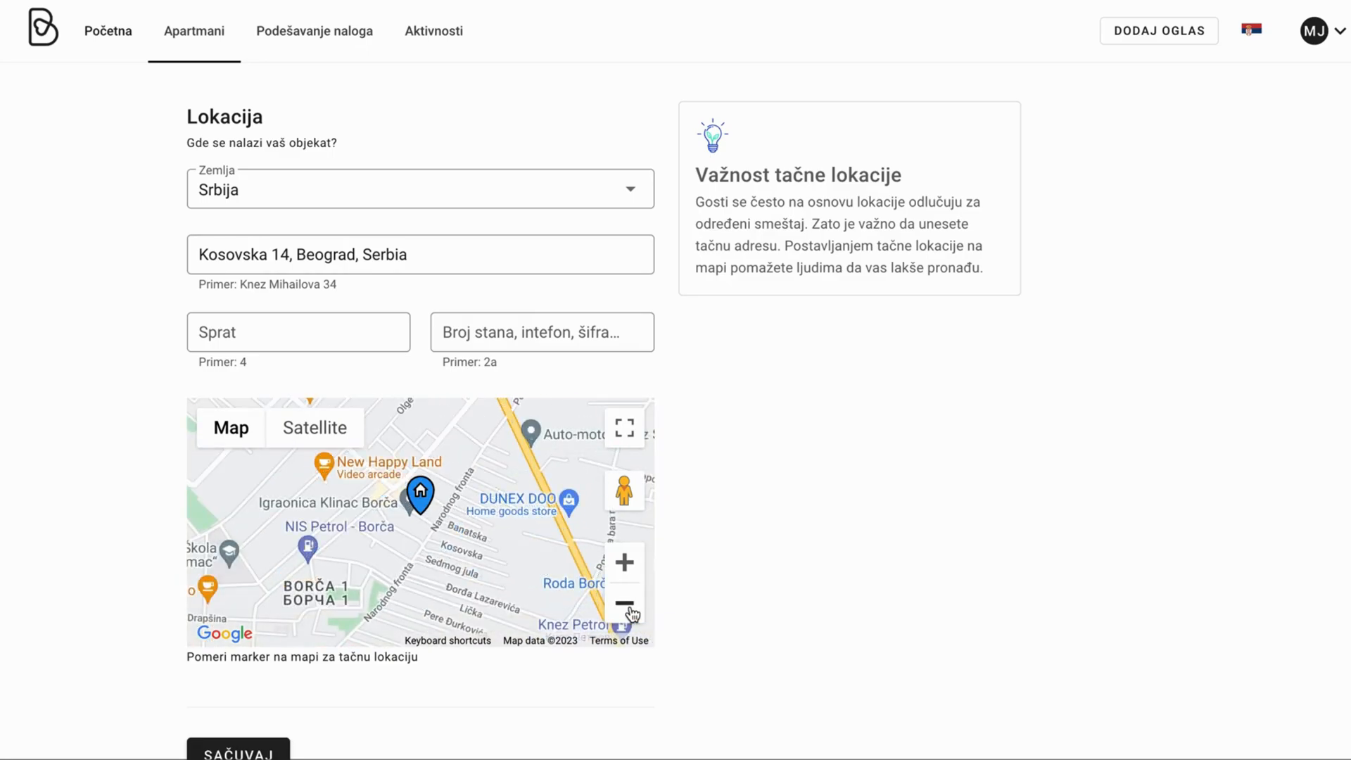
{"action": "left_click", "coordinate": [633, 614]}
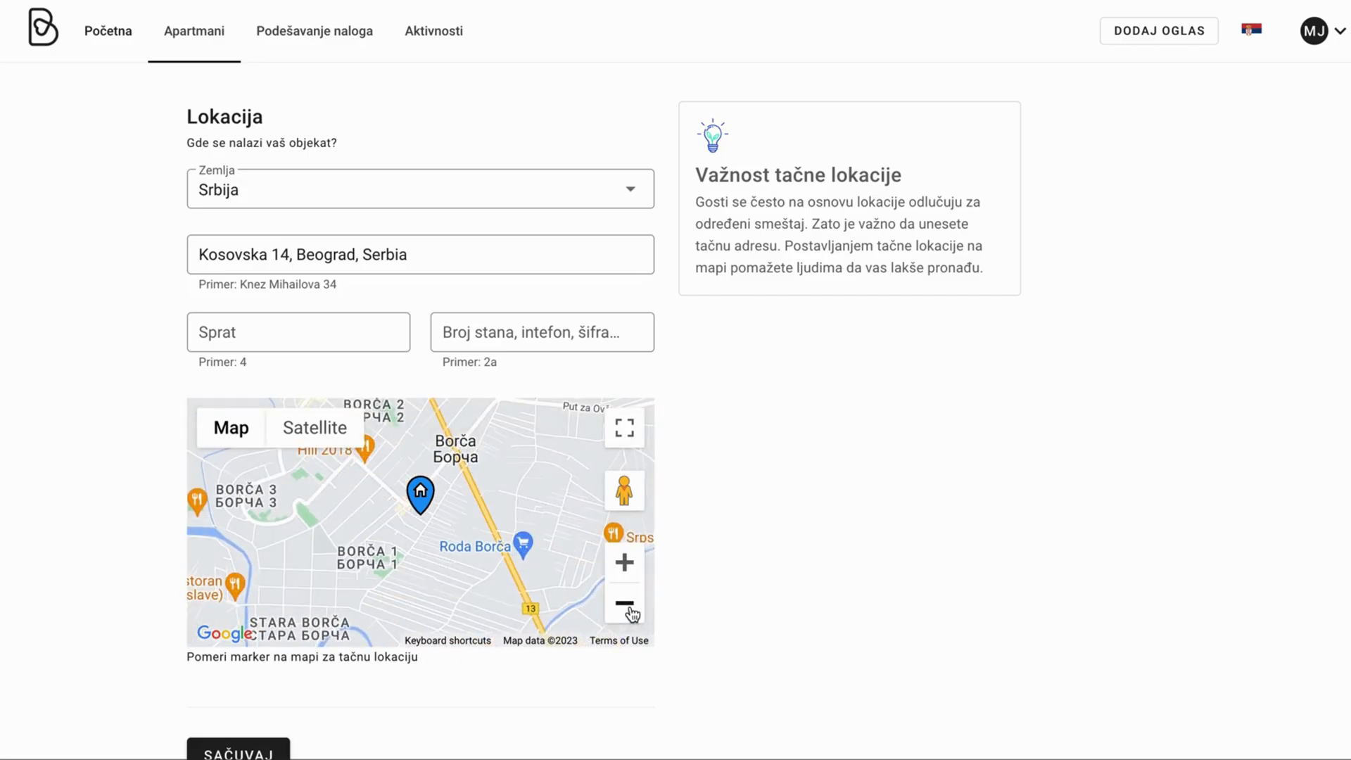
{"action": "left_click", "coordinate": [633, 614]}
{"action": "left_click_drag", "start_coordinate": [513, 549], "coordinate": [429, 496]}
{"action": "left_click_drag", "start_coordinate": [514, 563], "coordinate": [498, 504]}
{"action": "mouse_move", "coordinate": [563, 596]}
{"action": "left_mouse_down"}
{"action": "mouse_move", "coordinate": [508, 537]}
{"action": "mouse_move", "coordinate": [543, 573]}
{"action": "mouse_move", "coordinate": [470, 571]}
{"action": "left_mouse_up"}
Zoom out, drag central Belgrade under the location marker and zoom back in two levels.
{"action": "left_click", "coordinate": [622, 568]}
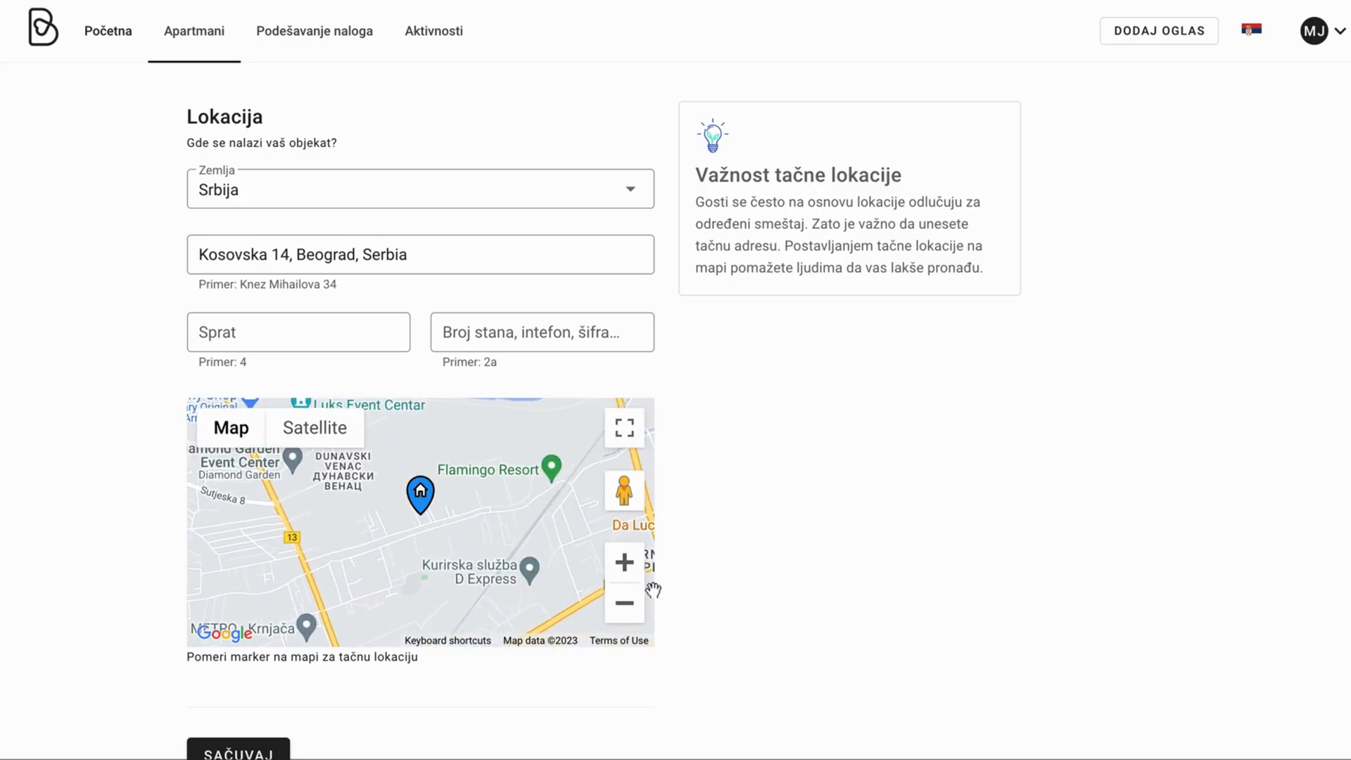
{"action": "left_click", "coordinate": [624, 604]}
{"action": "left_click", "coordinate": [626, 605]}
{"action": "left_click", "coordinate": [631, 606]}
{"action": "mouse_move", "coordinate": [500, 570]}
{"action": "left_mouse_down"}
{"action": "mouse_move", "coordinate": [533, 511]}
{"action": "mouse_move", "coordinate": [538, 542]}
{"action": "mouse_move", "coordinate": [513, 520]}
{"action": "left_mouse_up"}
{"action": "left_click", "coordinate": [624, 563]}
{"action": "left_click", "coordinate": [624, 563]}
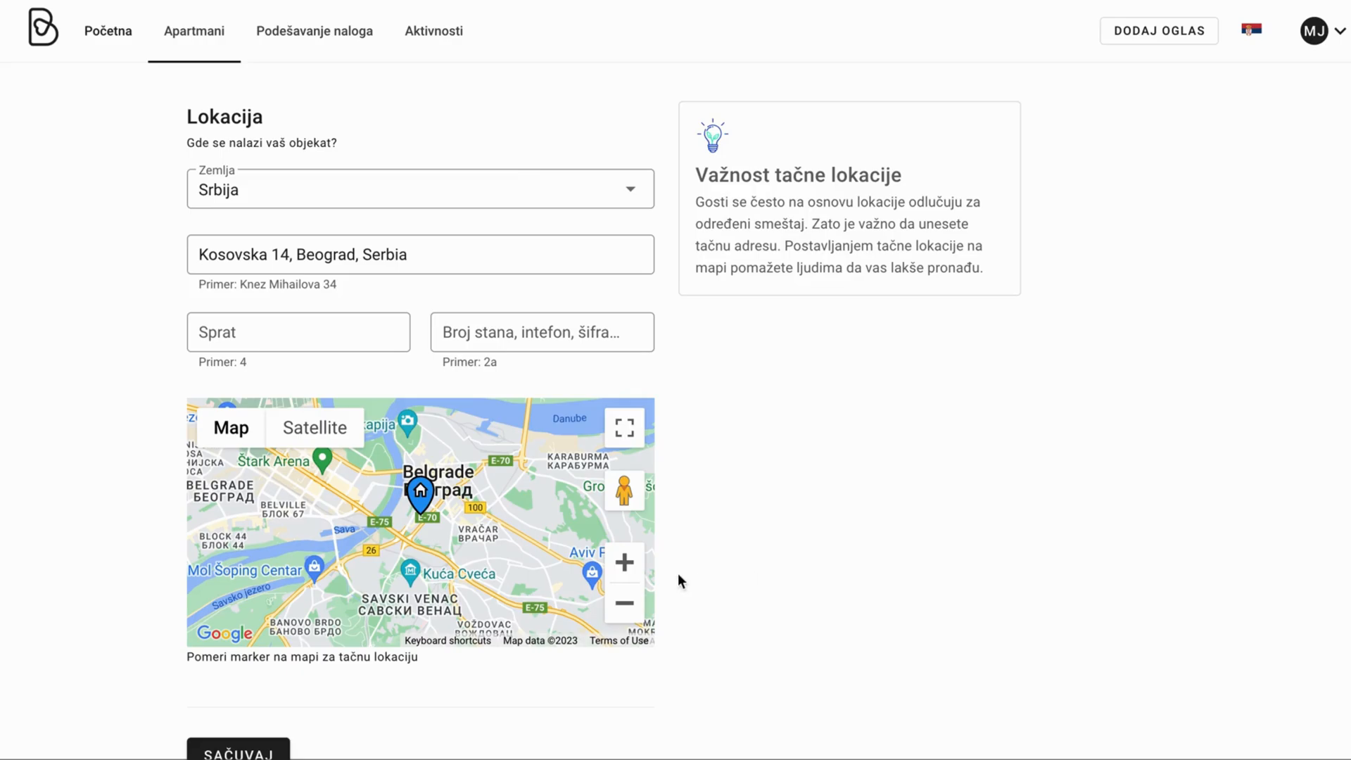
{"action": "scroll", "coordinate": [693, 571], "scroll_direction": "down", "scroll_amount": 1}
{"action": "left_click", "coordinate": [404, 261]}
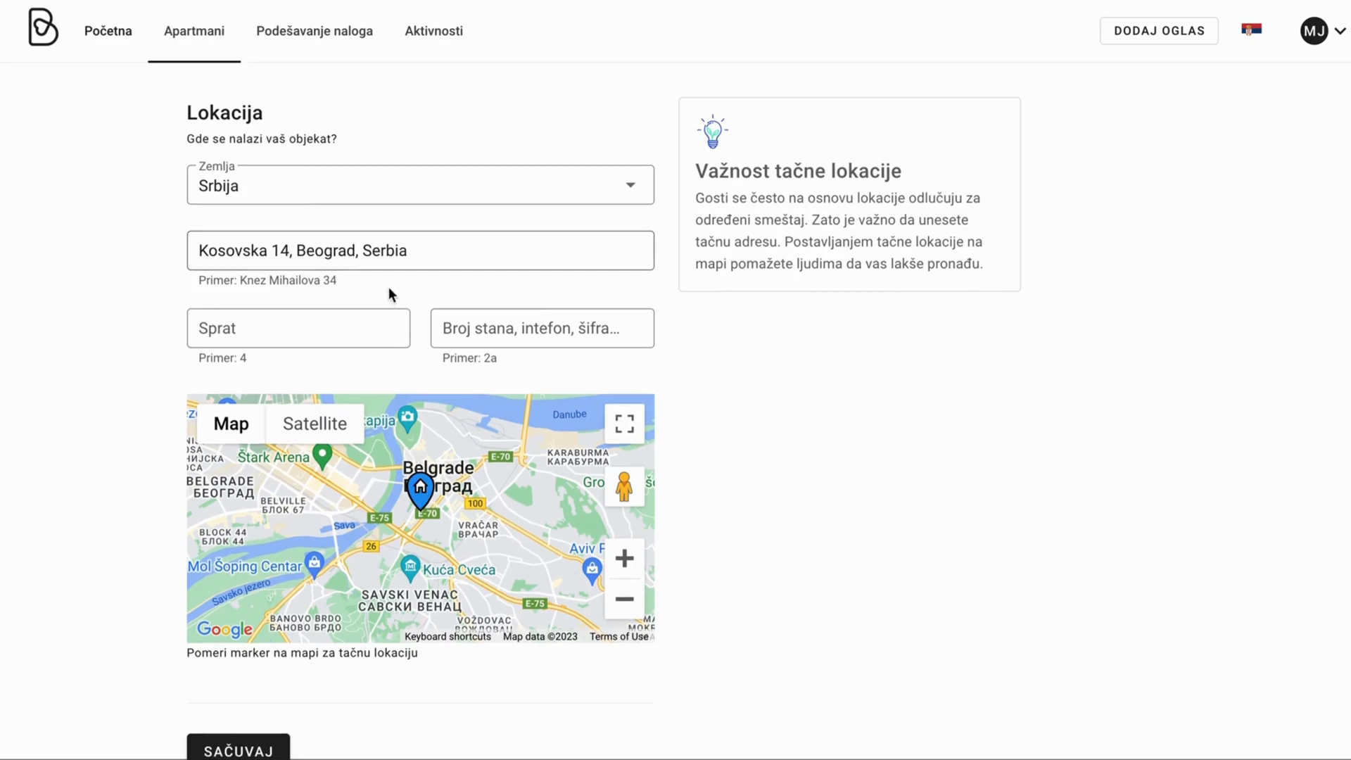
{"action": "left_click", "coordinate": [307, 328]}
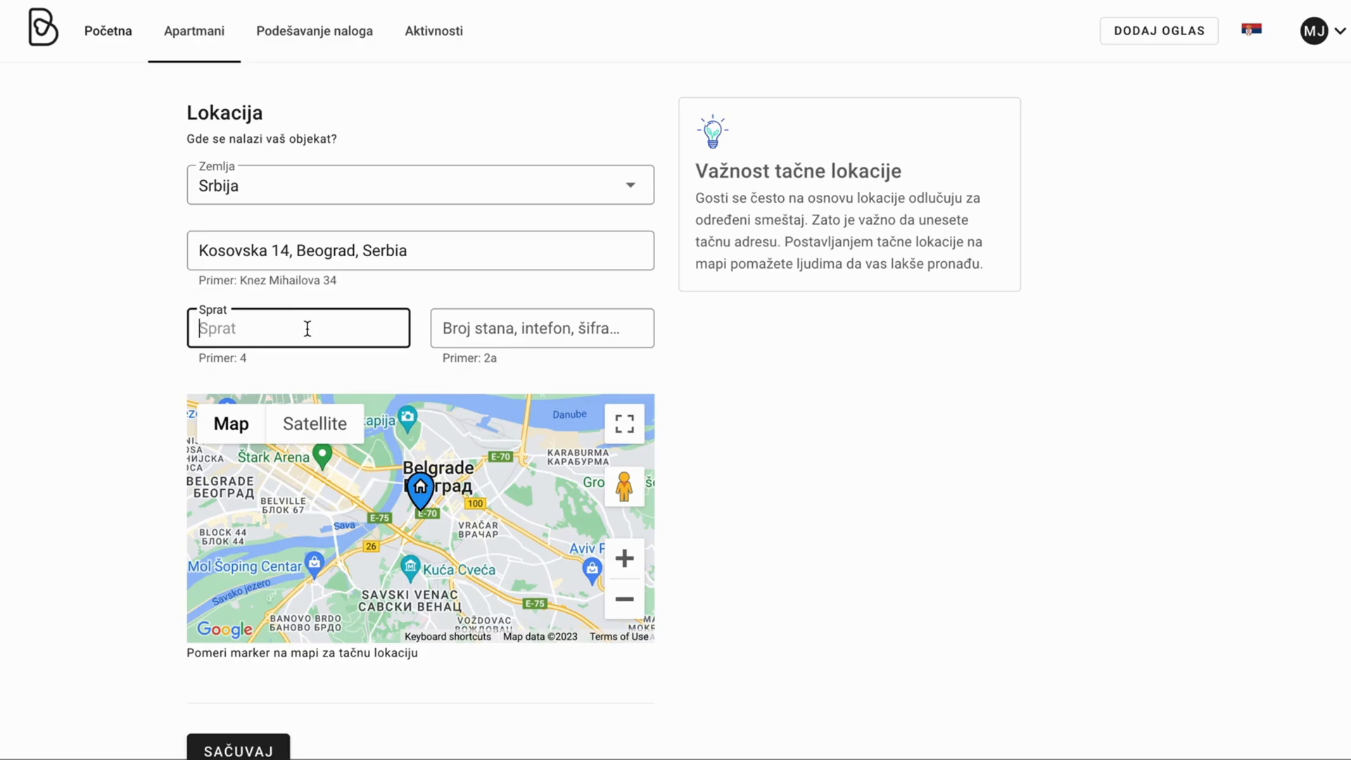
Enter floor 0 and apartment number 2, then save the location details.
{"action": "type", "text": "0"}
{"action": "left_click", "coordinate": [561, 329]}
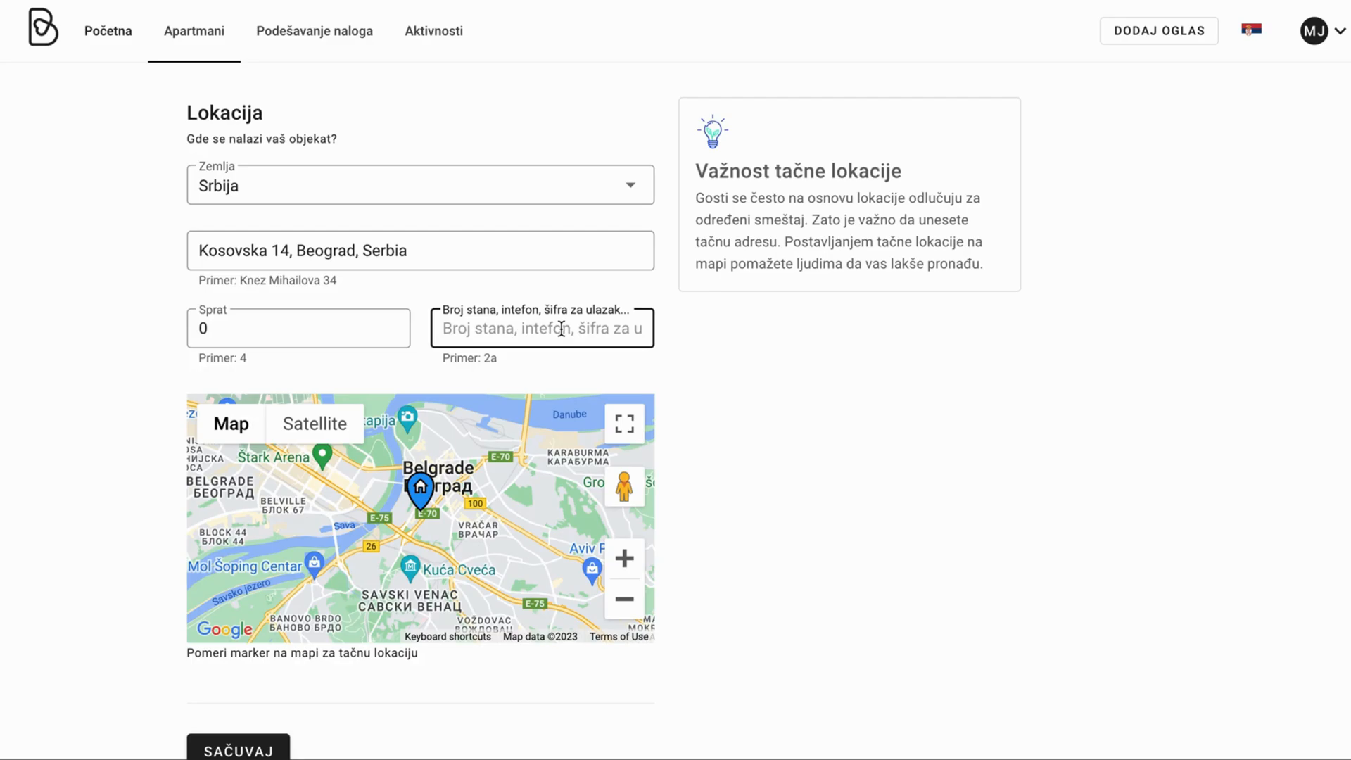
{"action": "type", "text": "2"}
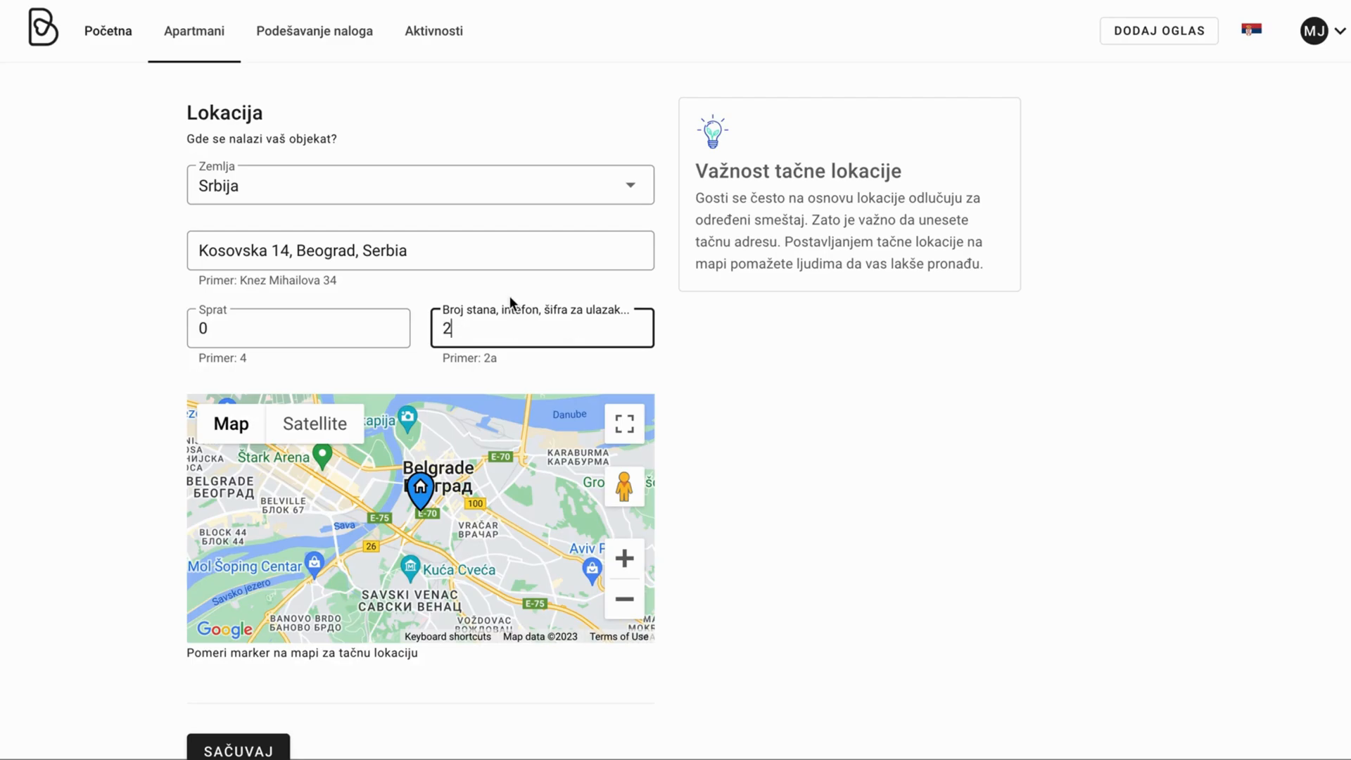
{"action": "scroll", "coordinate": [787, 373], "scroll_direction": "down", "scroll_amount": 1}
{"action": "left_click", "coordinate": [271, 747]}
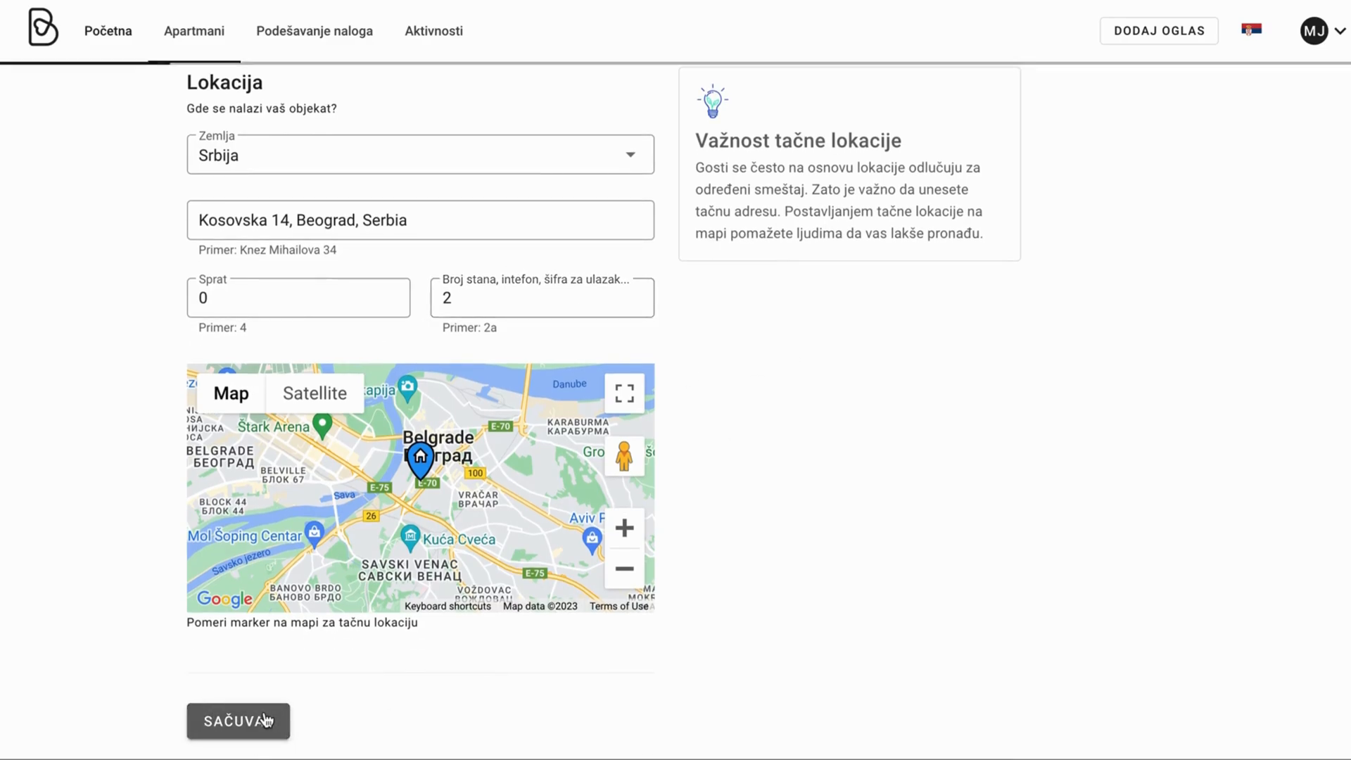
{"action": "scroll", "coordinate": [677, 508], "scroll_direction": "up", "scroll_amount": 2}
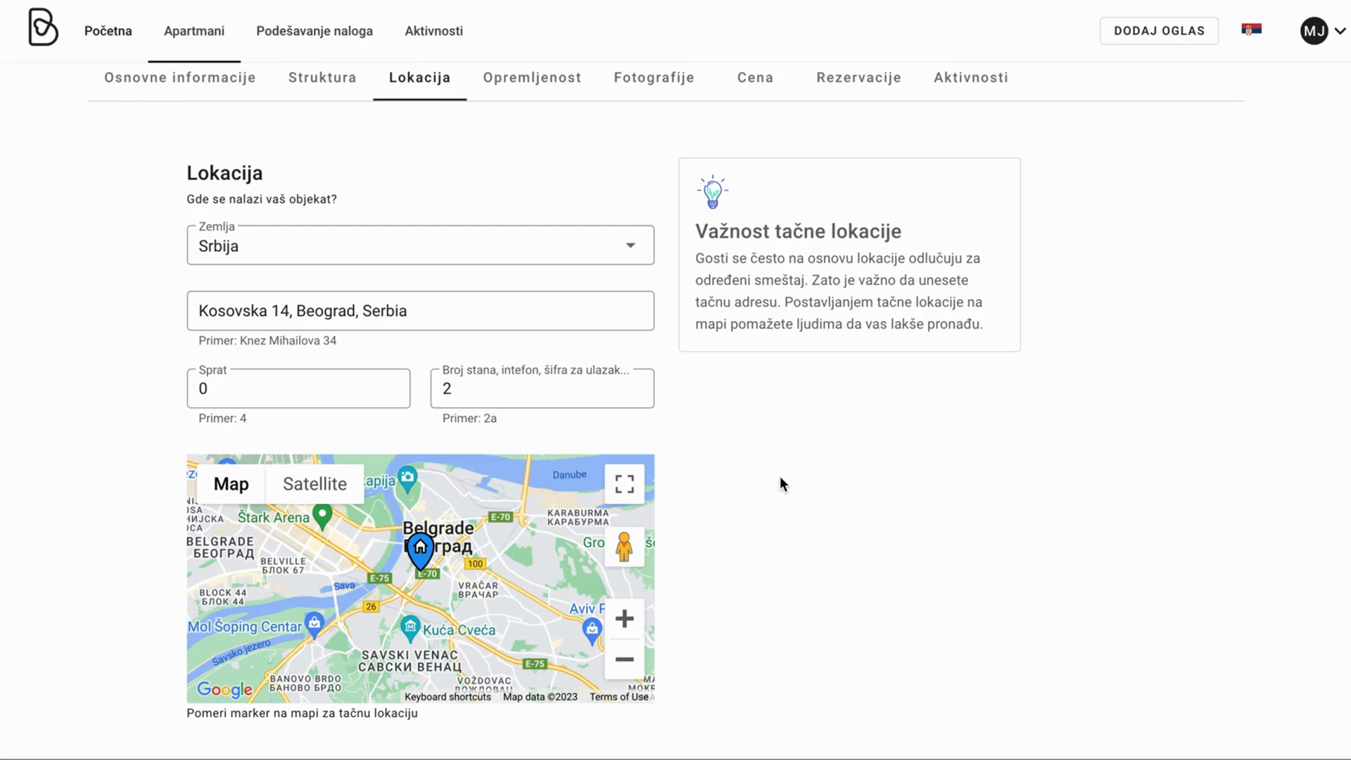
Replace the street address with a 'raska' search and choose Raška, Serbia.
{"action": "triple_click", "coordinate": [613, 306]}
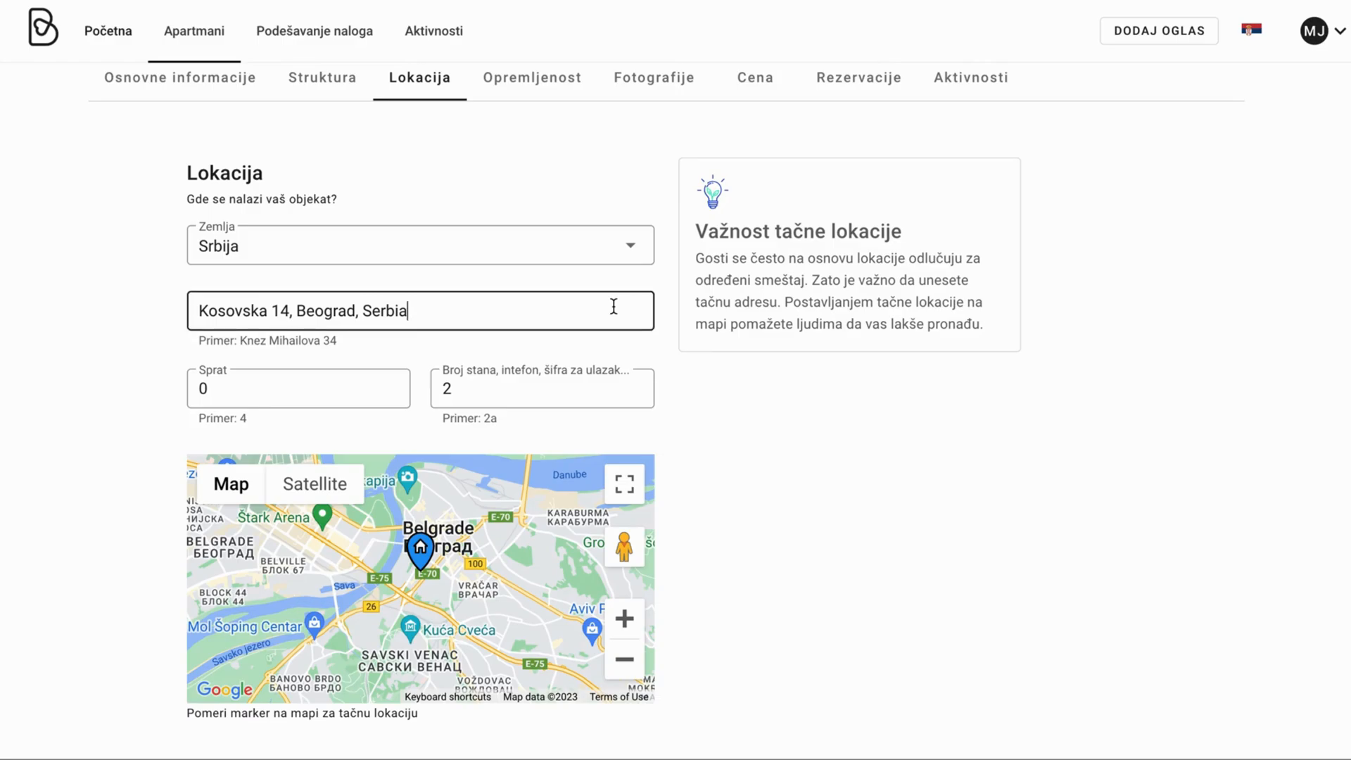
{"action": "key", "text": "BackSpace"}
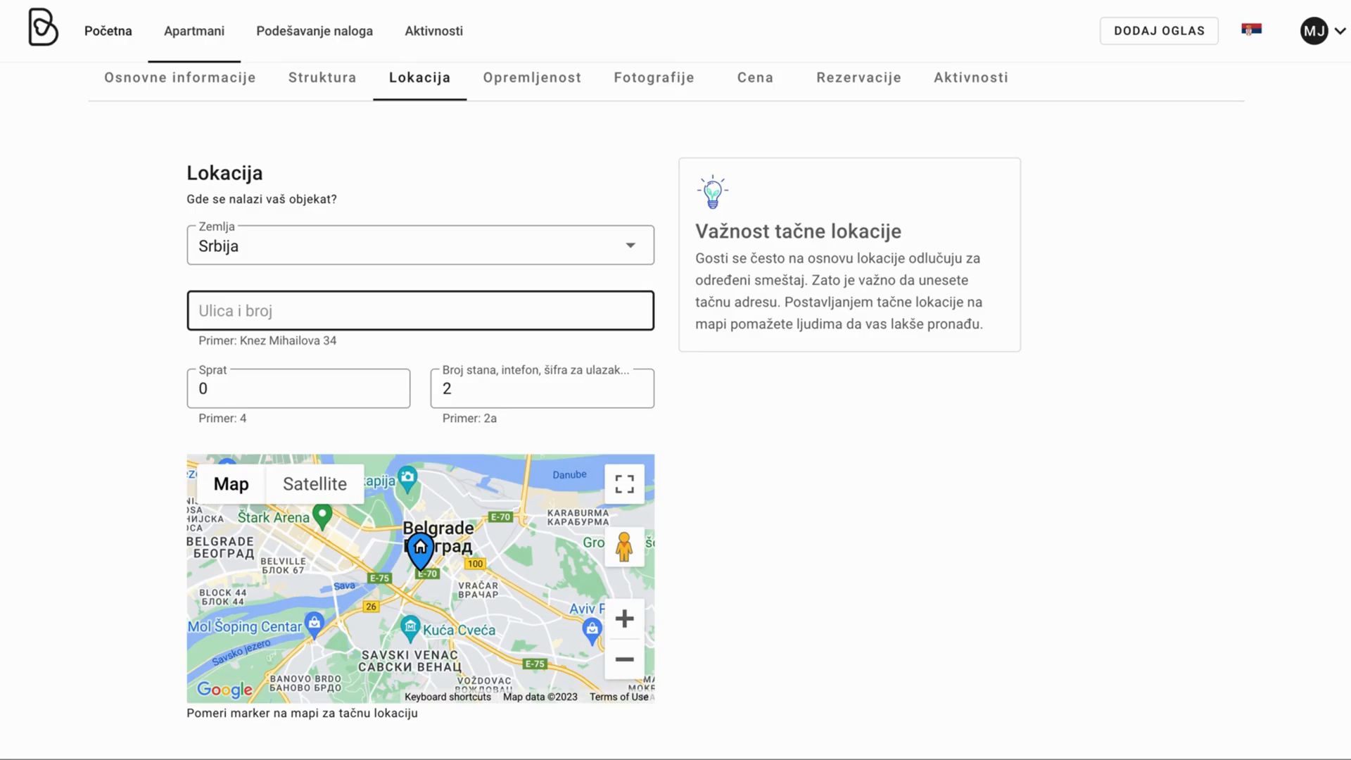
{"action": "type", "text": "raska"}
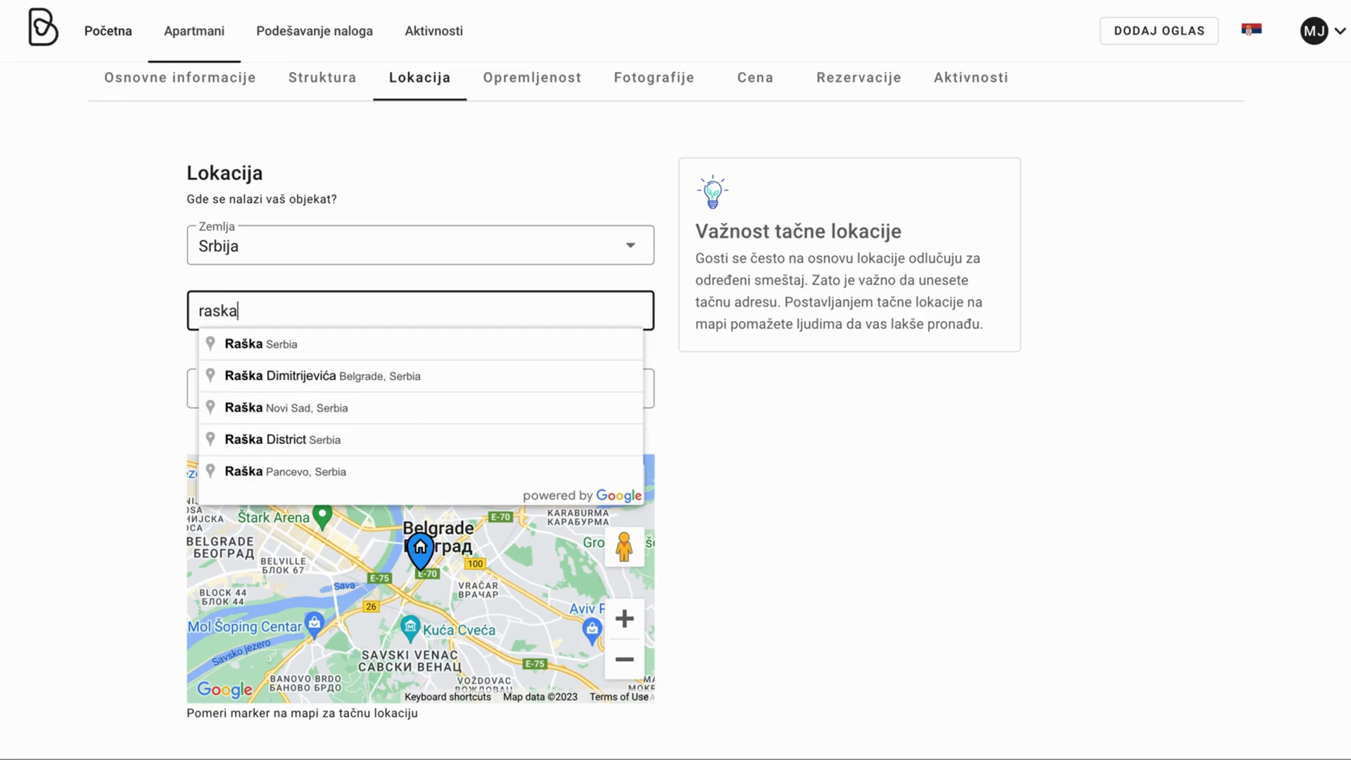
{"action": "left_click", "coordinate": [436, 351]}
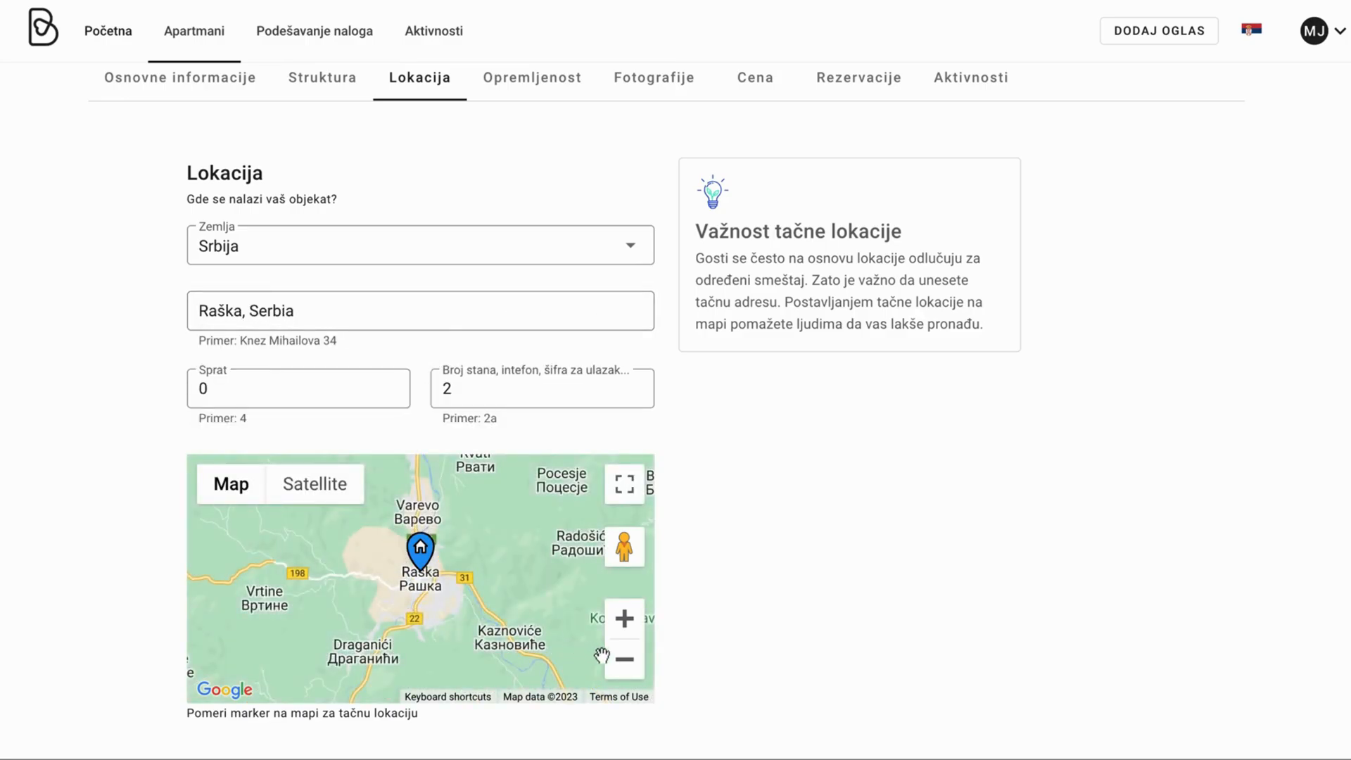
{"action": "scroll", "coordinate": [539, 585], "scroll_direction": "down", "scroll_amount": 1}
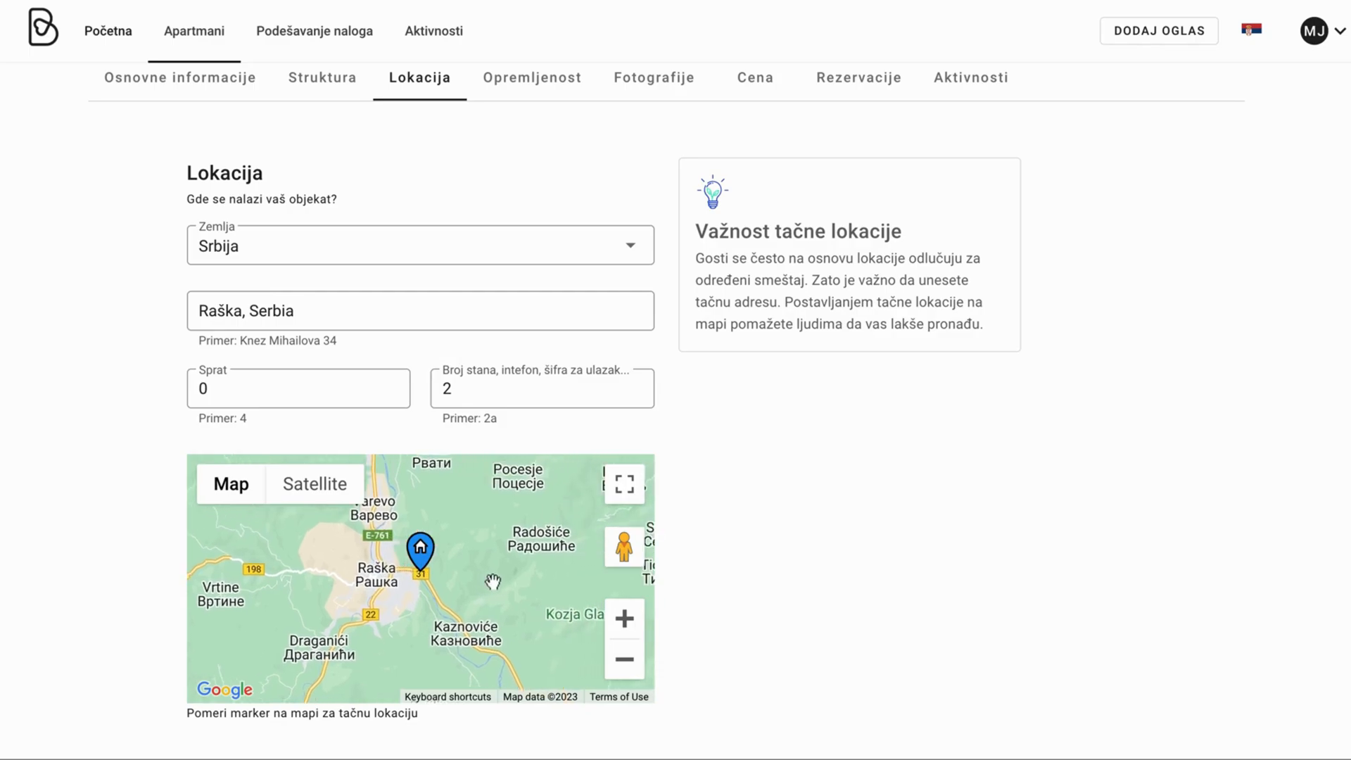
Zoom out and drag the map so Brzeće near Kopaonik sits under the marker.
{"action": "left_click", "coordinate": [624, 660]}
{"action": "mouse_move", "coordinate": [553, 626]}
{"action": "left_mouse_down"}
{"action": "mouse_move", "coordinate": [477, 613]}
{"action": "mouse_move", "coordinate": [500, 624]}
{"action": "left_mouse_up"}
{"action": "mouse_move", "coordinate": [593, 586]}
{"action": "left_mouse_down"}
{"action": "mouse_move", "coordinate": [528, 588]}
{"action": "mouse_move", "coordinate": [488, 567]}
{"action": "mouse_move", "coordinate": [486, 586]}
{"action": "mouse_move", "coordinate": [422, 573]}
{"action": "left_mouse_up"}
{"action": "mouse_move", "coordinate": [454, 511]}
{"action": "left_mouse_down"}
{"action": "mouse_move", "coordinate": [453, 549]}
{"action": "mouse_move", "coordinate": [440, 528]}
{"action": "left_mouse_up"}
{"action": "left_click", "coordinate": [624, 618]}
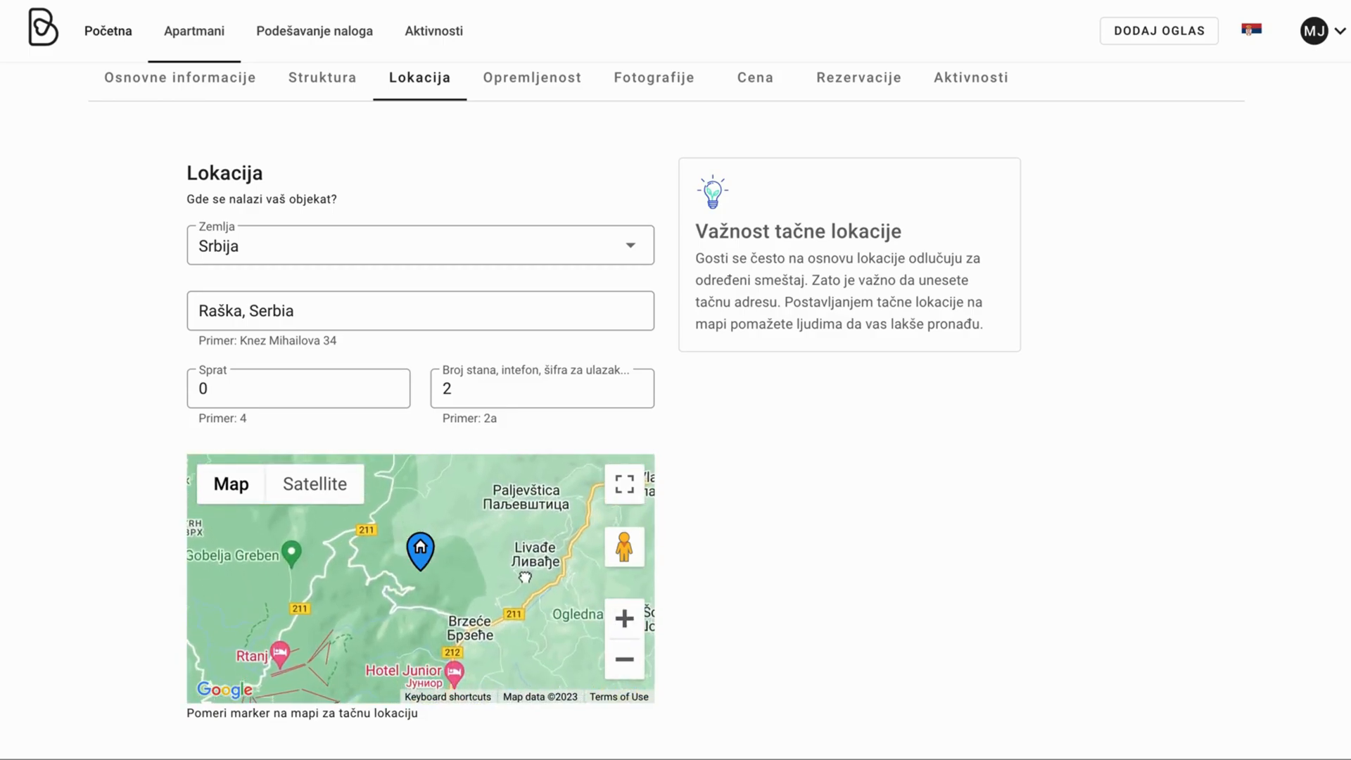
{"action": "left_click_drag", "start_coordinate": [504, 639], "coordinate": [462, 593]}
Replace the address by searching 'Brze' and choosing Brzeće, Serbia.
{"action": "triple_click", "coordinate": [367, 310]}
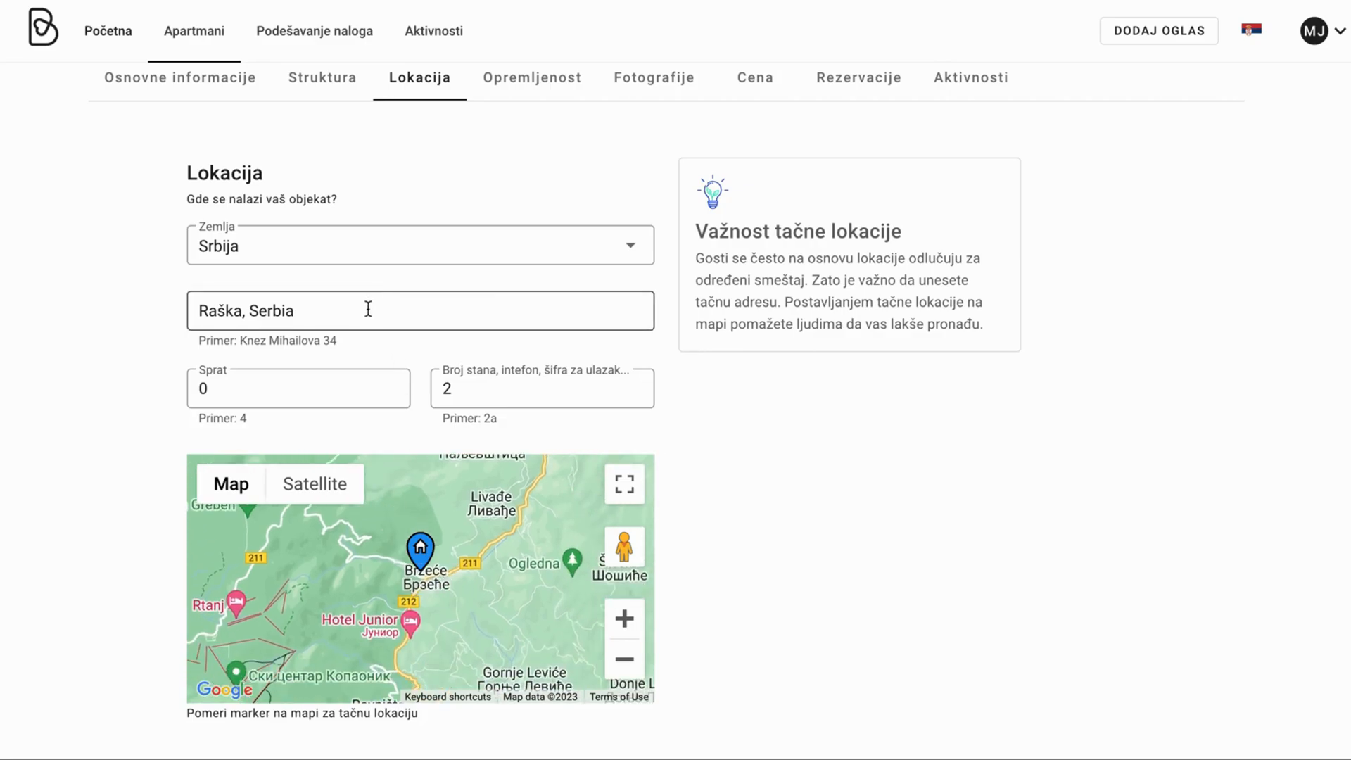
{"action": "type", "text": "Br"}
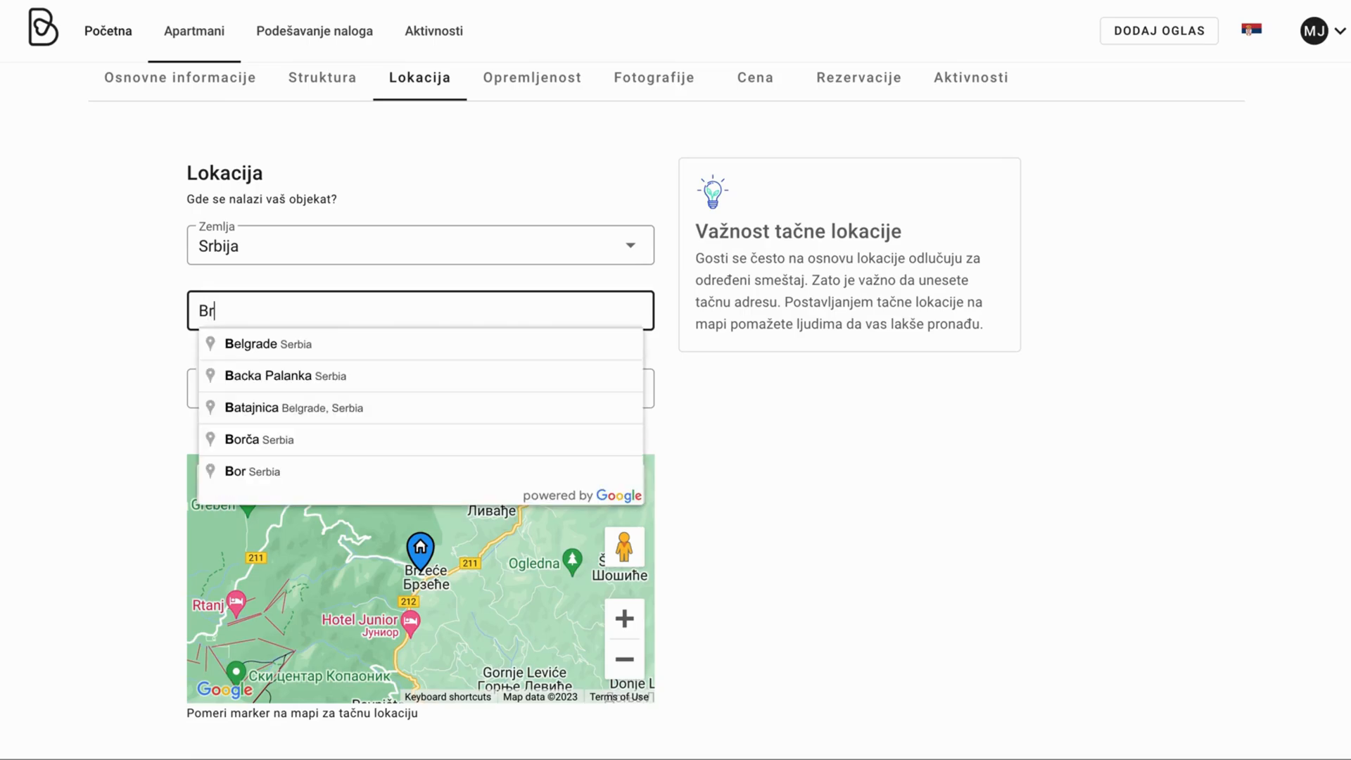
{"action": "type", "text": "y"}
{"action": "key", "text": "BackSpace"}
{"action": "type", "text": "ze"}
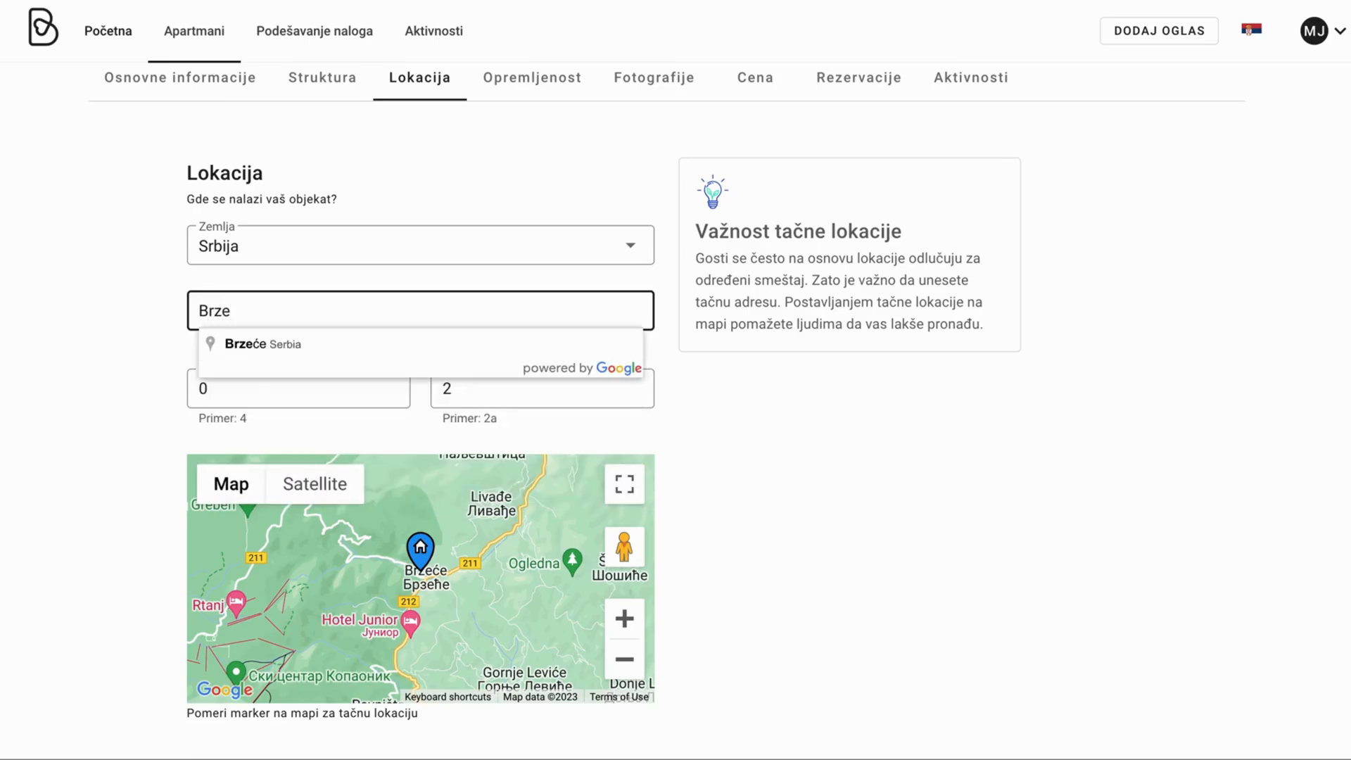
{"action": "left_click", "coordinate": [240, 342]}
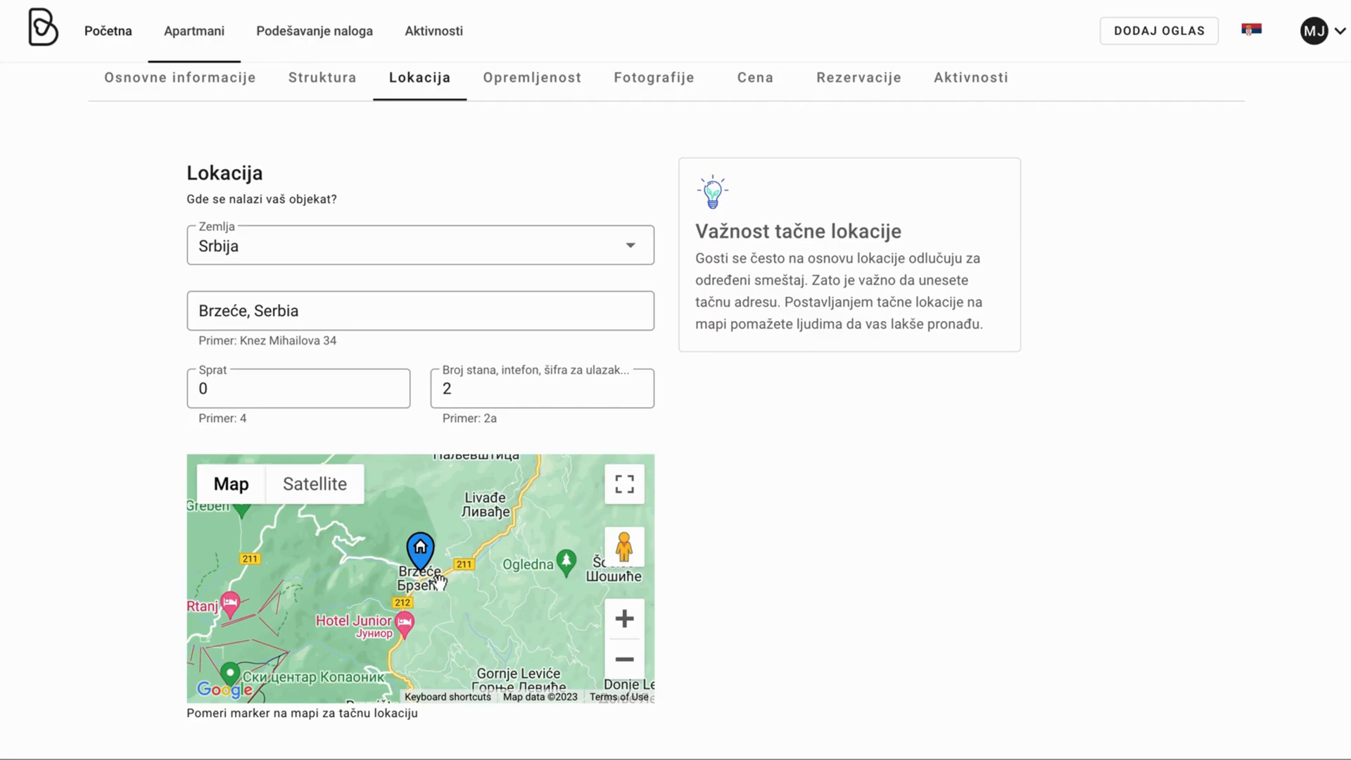
Clear the Brzeće address, try and delete a 'ćelijska' search, then type 'Bor'.
{"action": "triple_click", "coordinate": [436, 310]}
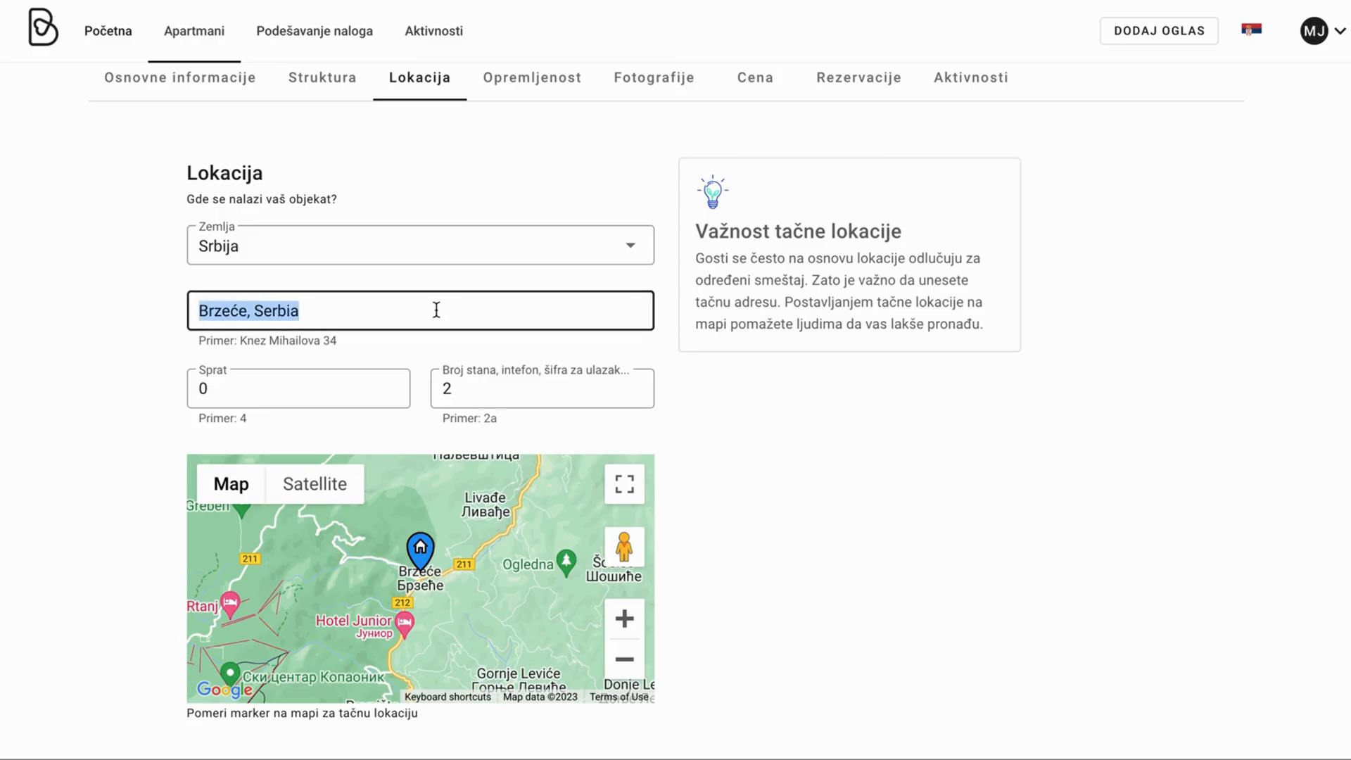
{"action": "key", "text": "BackSpace"}
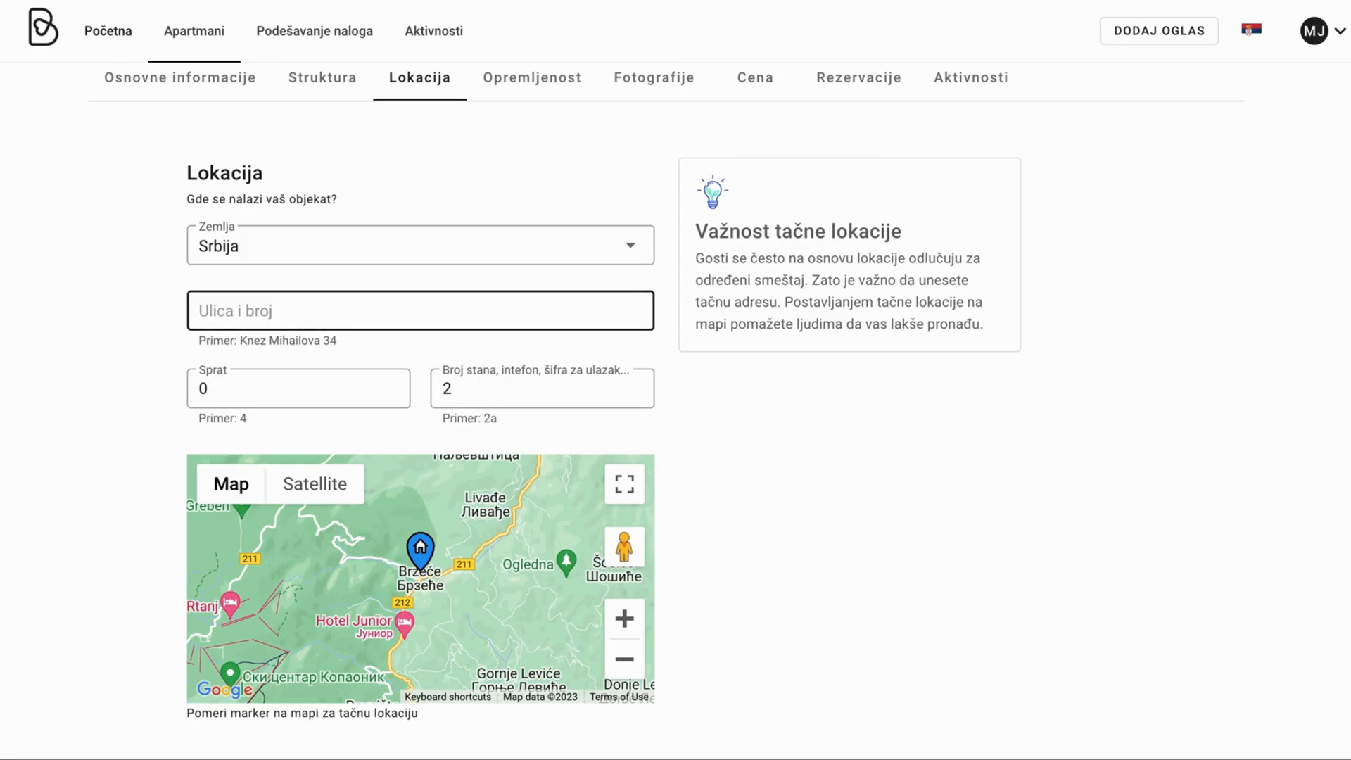
{"action": "type", "text": "c"}
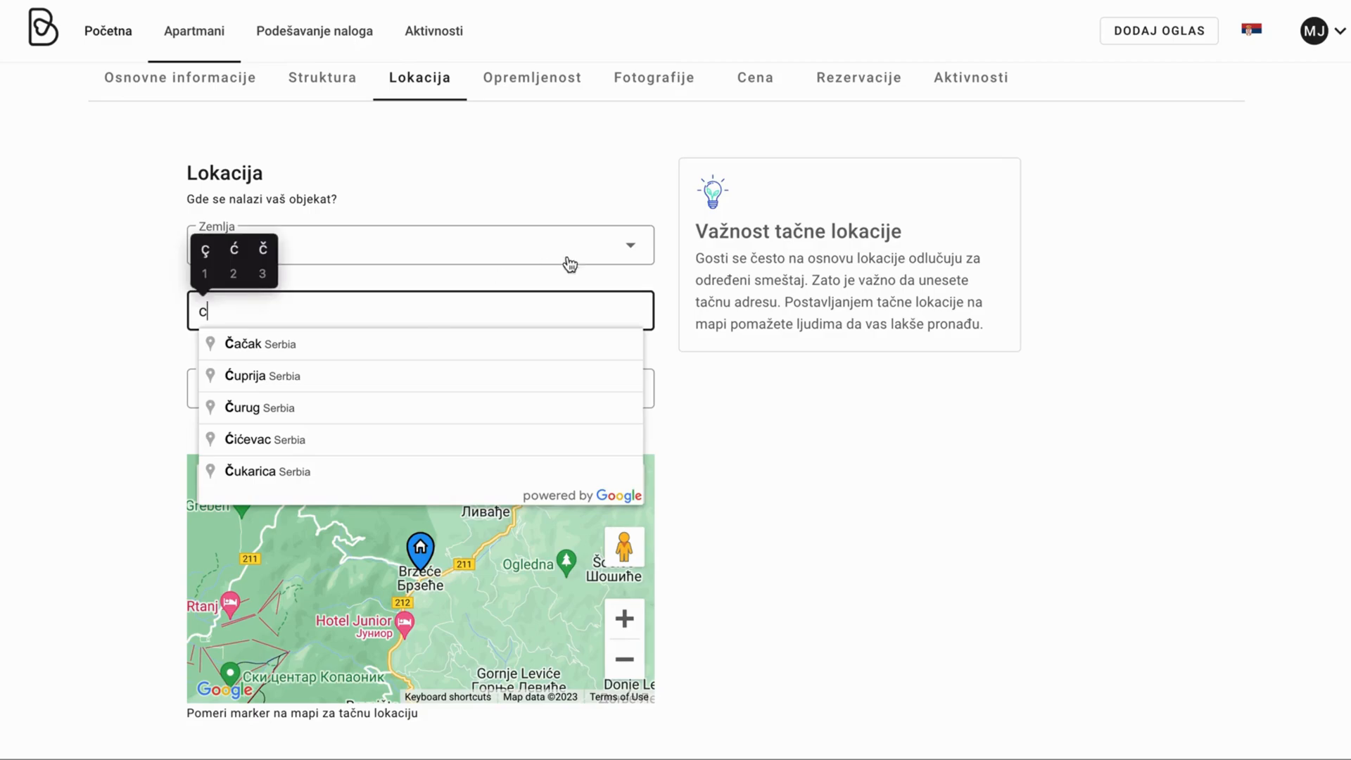
{"action": "left_click", "coordinate": [242, 254]}
{"action": "type", "text": "el"}
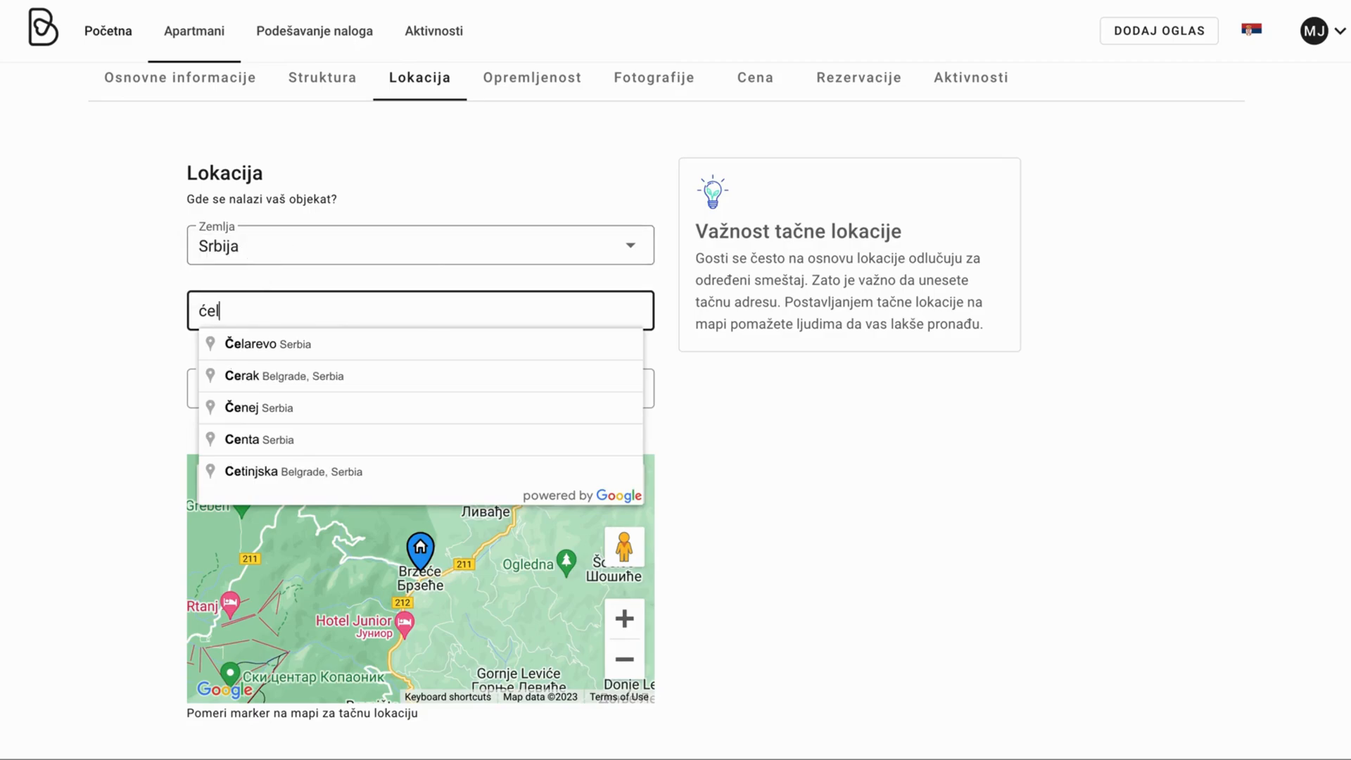
{"action": "type", "text": "ijska"}
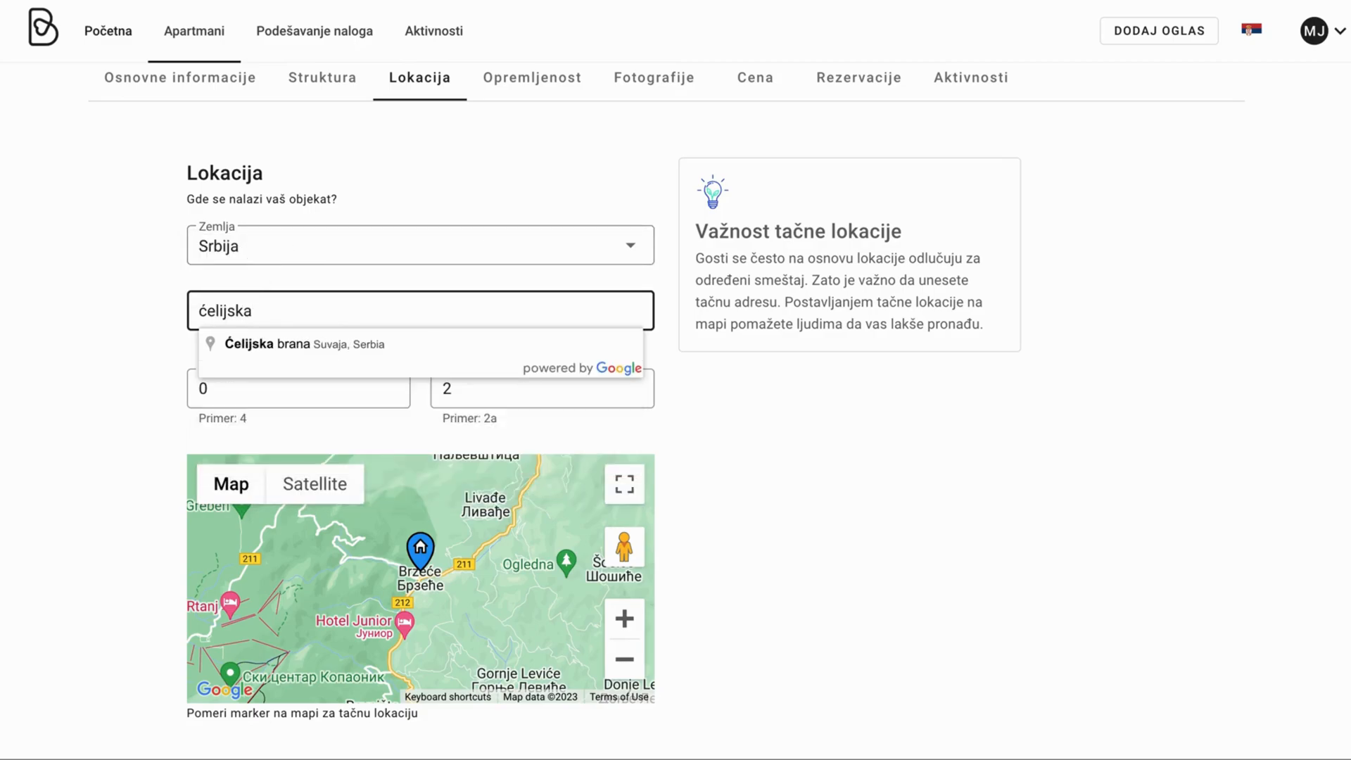
{"action": "double_click", "coordinate": [263, 316]}
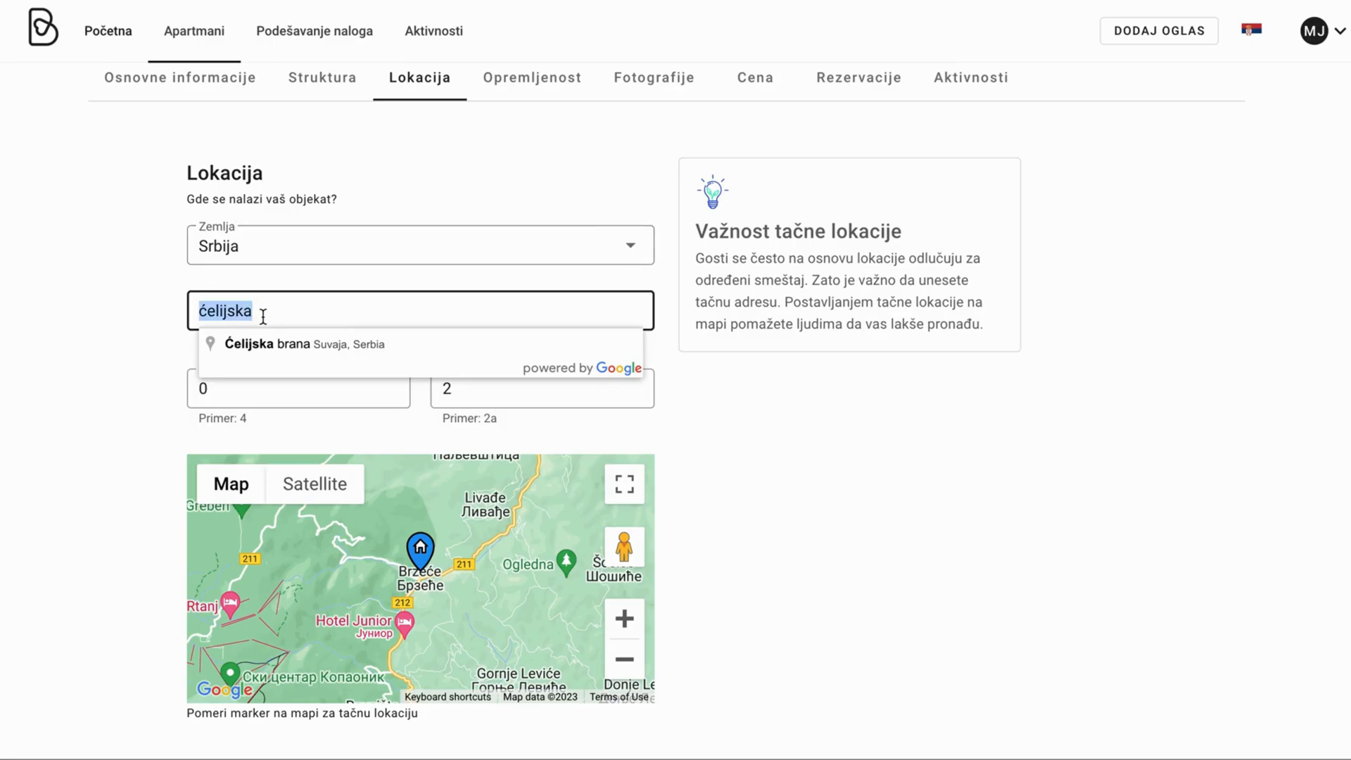
{"action": "key", "text": "BackSpace"}
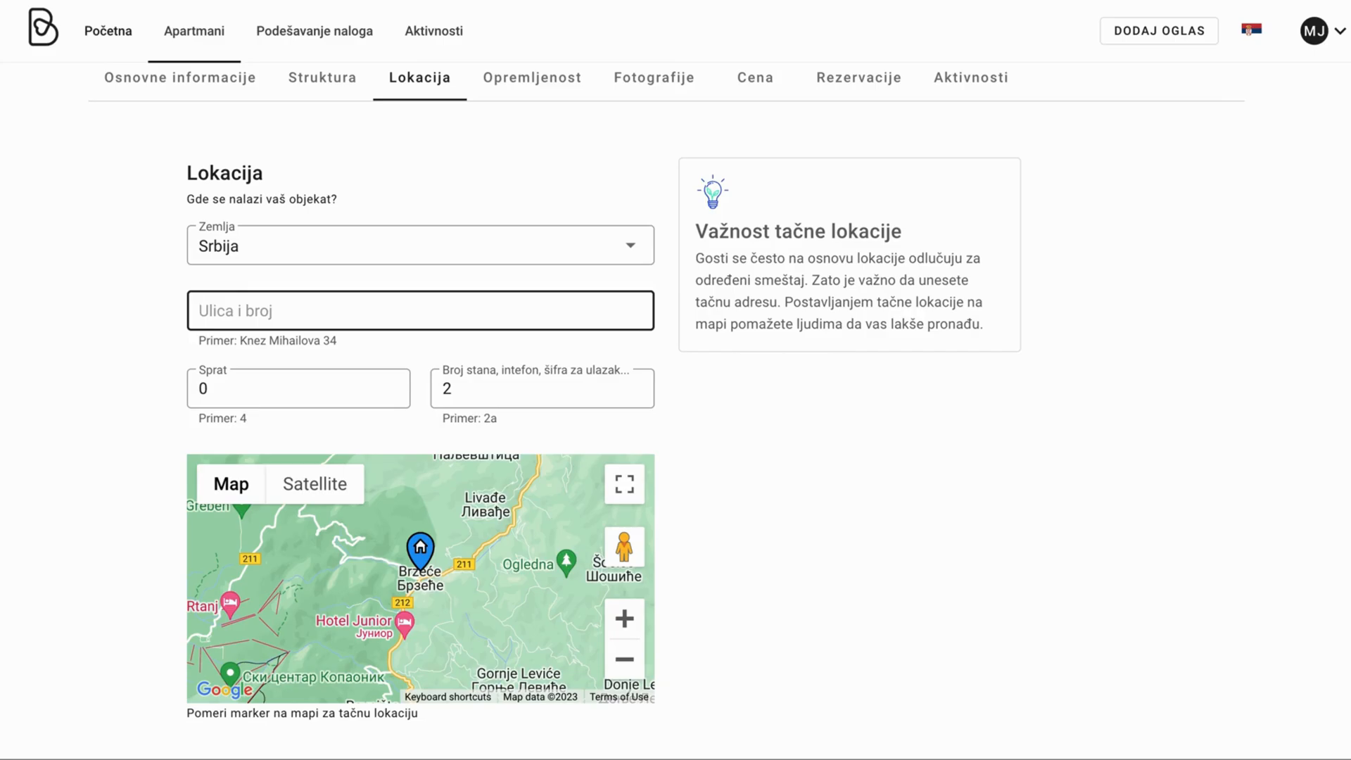
{"action": "type", "text": "Bor"}
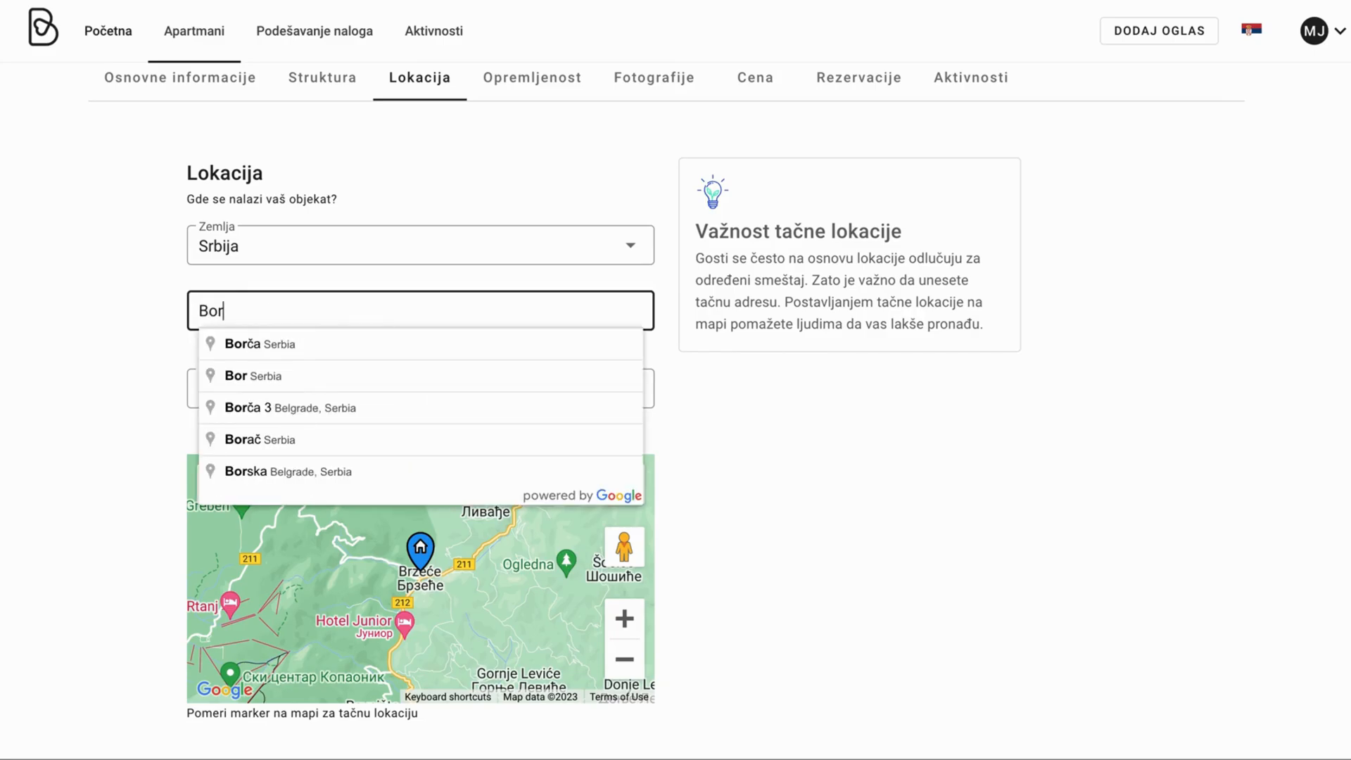
Choose Borča, Serbia, then zoom in and drag the map to pin the marker near Mali Zbeg.
{"action": "left_click", "coordinate": [293, 348]}
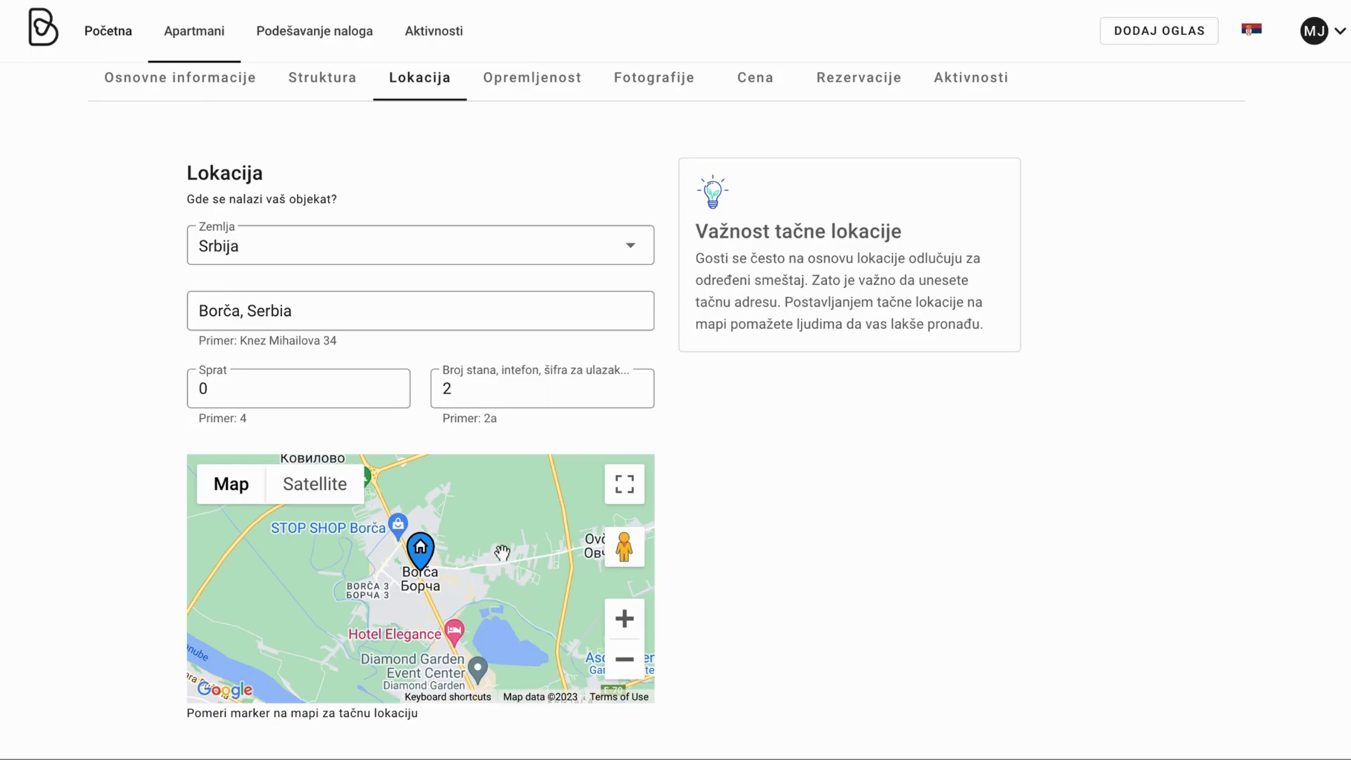
{"action": "mouse_move", "coordinate": [501, 551]}
{"action": "left_mouse_down"}
{"action": "mouse_move", "coordinate": [537, 566]}
{"action": "mouse_move", "coordinate": [521, 549]}
{"action": "mouse_move", "coordinate": [540, 555]}
{"action": "mouse_move", "coordinate": [509, 553]}
{"action": "left_mouse_up"}
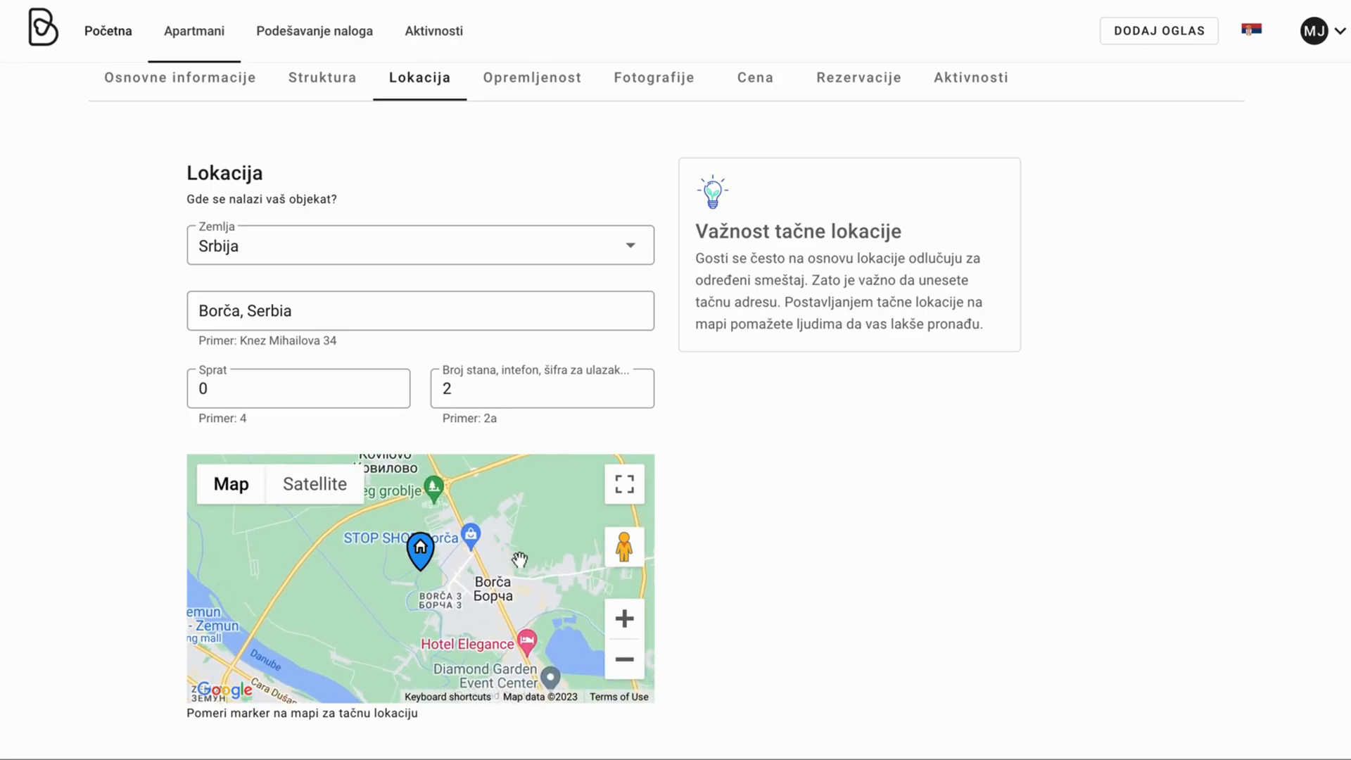
{"action": "left_click", "coordinate": [624, 618]}
{"action": "left_click_drag", "start_coordinate": [528, 589], "coordinate": [444, 601]}
{"action": "left_click", "coordinate": [617, 621]}
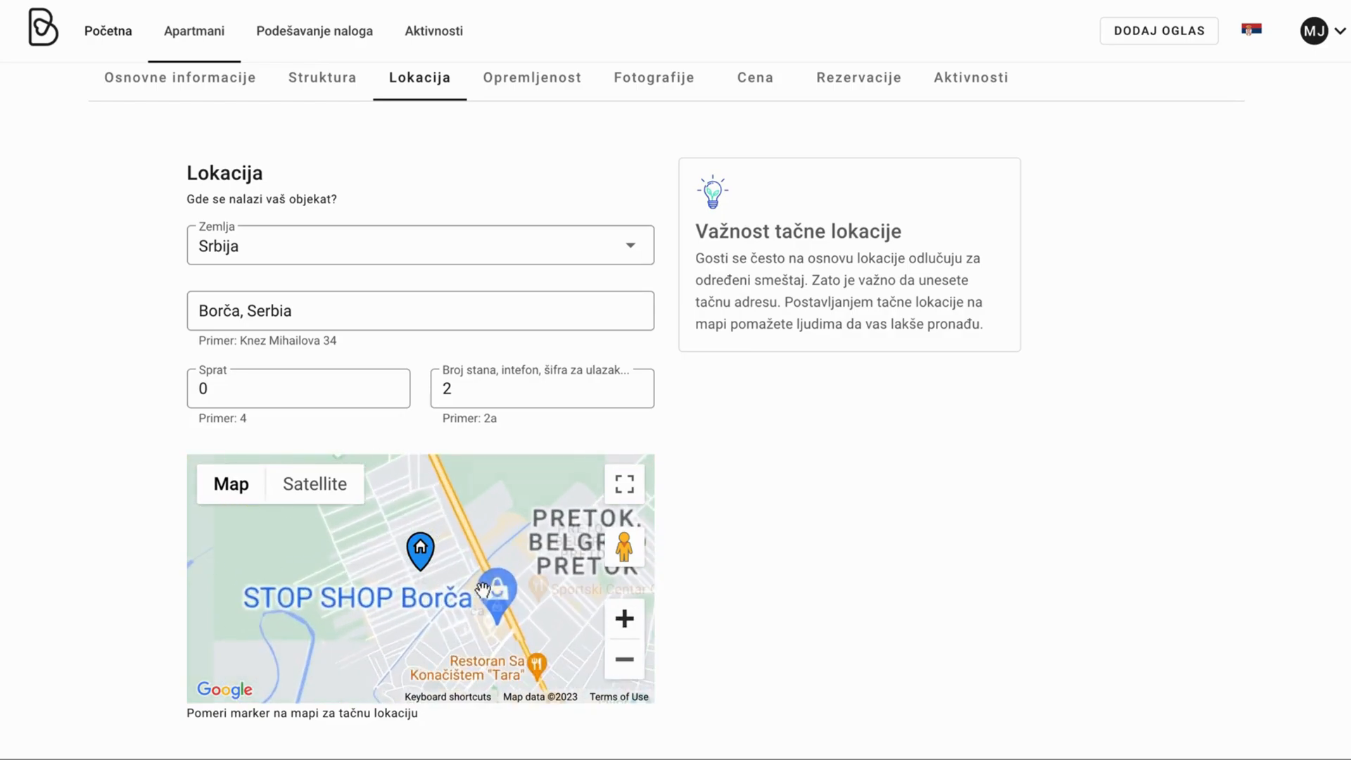
{"action": "left_click_drag", "start_coordinate": [454, 569], "coordinate": [442, 572]}
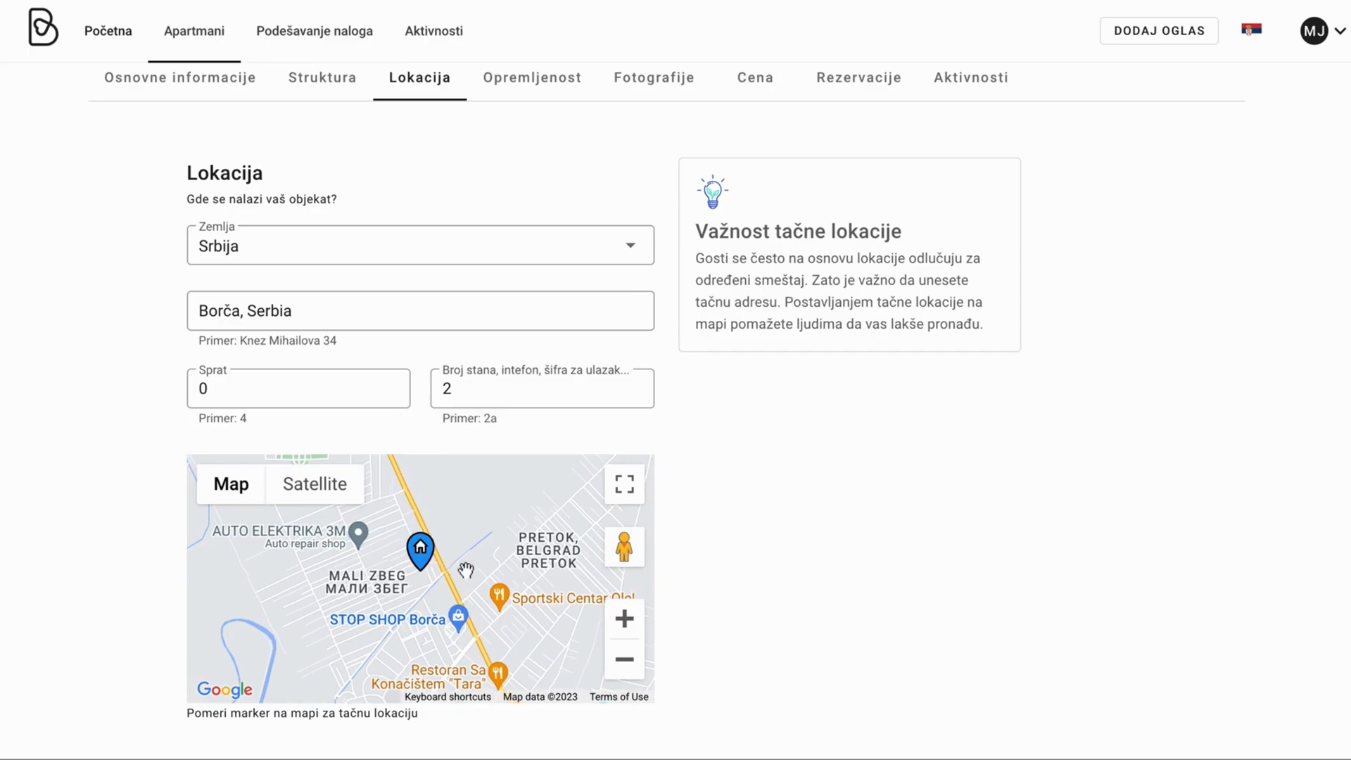
{"action": "left_click", "coordinate": [614, 621]}
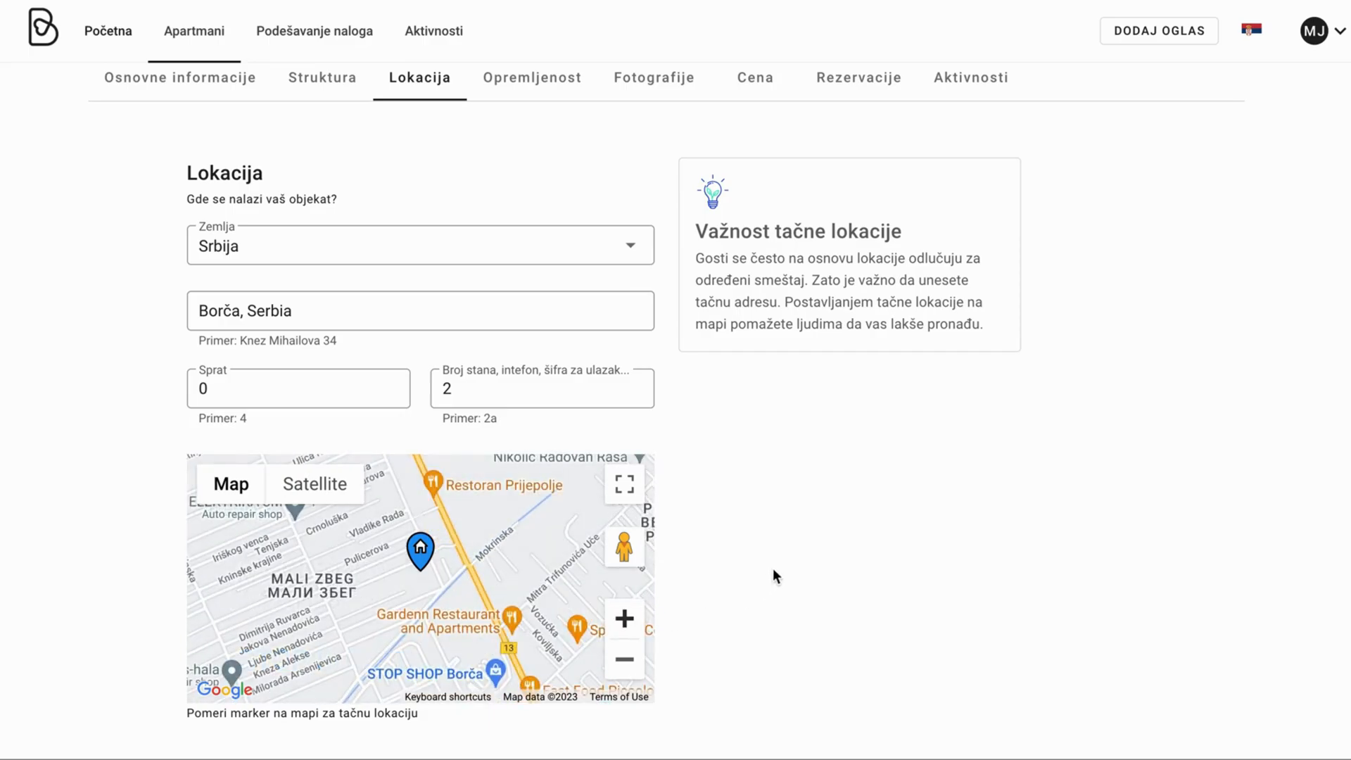